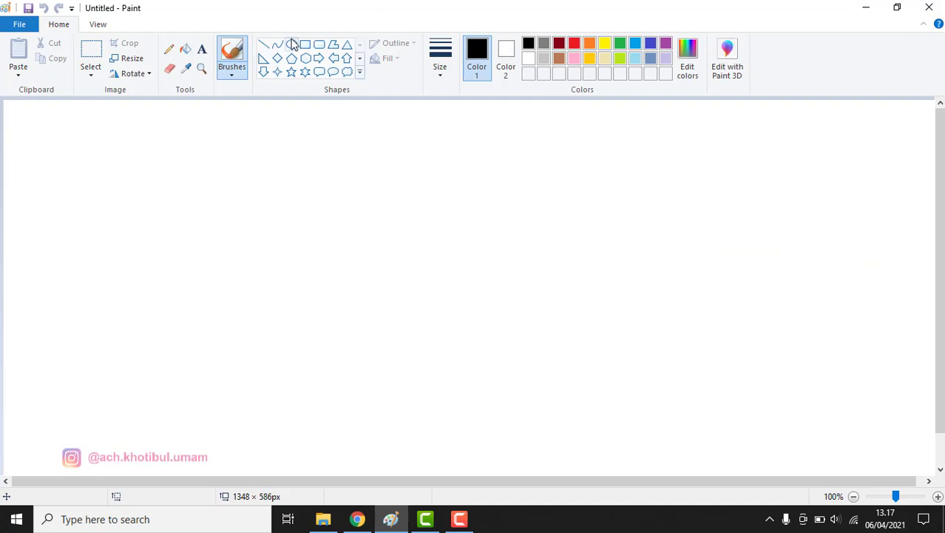
# Draw a black rectangular frame about 1280 × 485 px around nearly the whole visible canvas.
pyautogui.click(305, 45)
pyautogui.moveTo(24, 117)
pyautogui.mouseDown()
pyautogui.moveTo(186, 195)
pyautogui.moveTo(806, 382)
pyautogui.moveTo(873, 432)
pyautogui.moveTo(908, 438)
pyautogui.moveTo(912, 460)
pyautogui.moveTo(911, 452)
pyautogui.mouseUp()
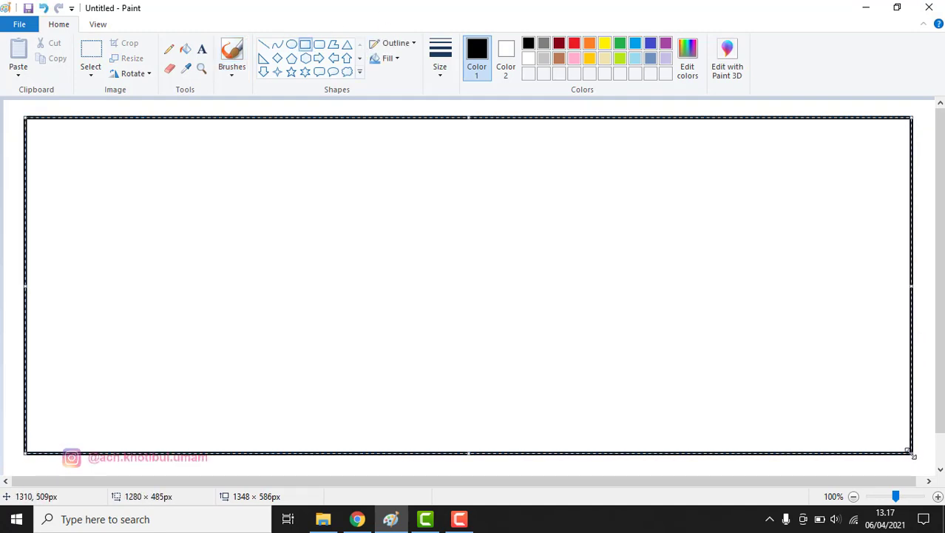
pyautogui.click(919, 404)
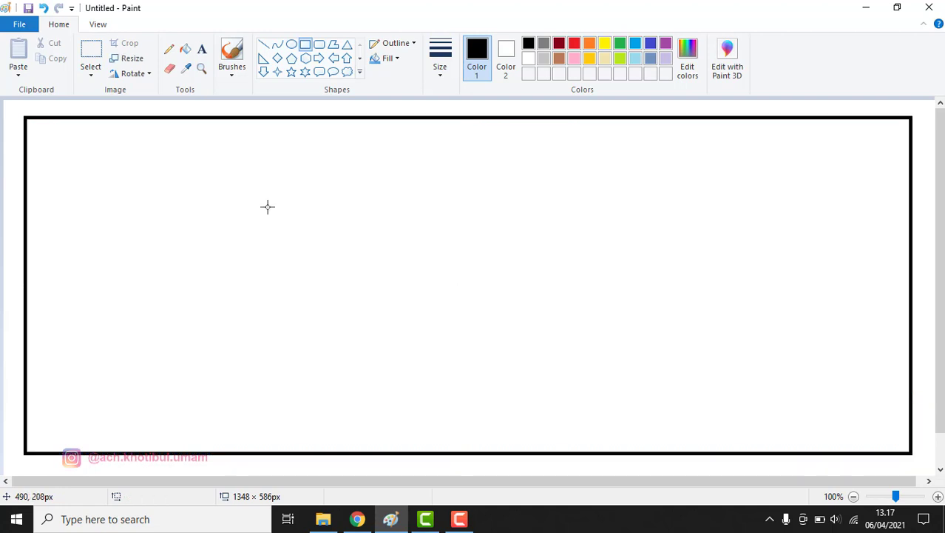
# Draw a circle about 213 × 212 px for the body in the lower-left part of the frame.
pyautogui.click(292, 45)
pyautogui.moveTo(113, 279); pyautogui.dragTo(262, 426)
pyautogui.moveTo(194, 347); pyautogui.dragTo(192, 338)
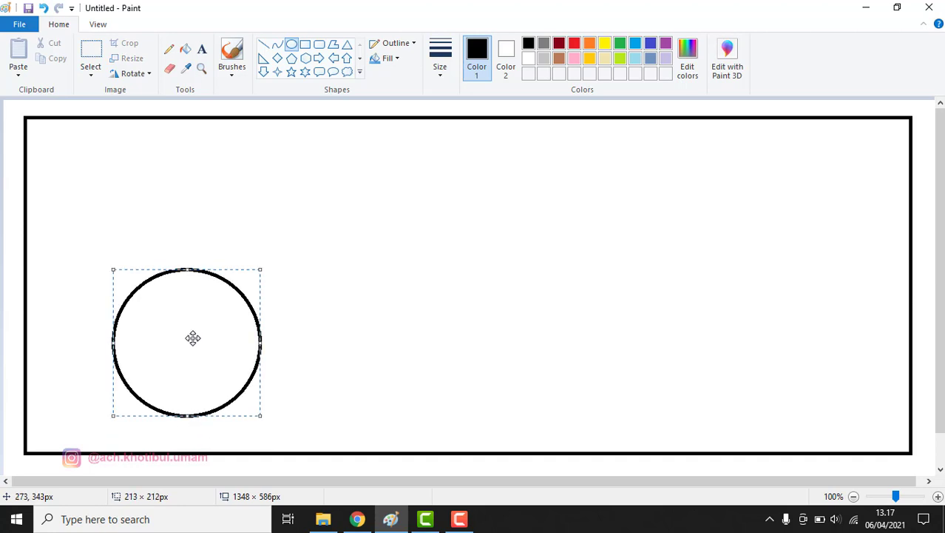
pyautogui.click(225, 182)
# Draw a slightly smaller head circle overlapping the top of the body circle and erase the body's arc inside it.
pyautogui.moveTo(119, 179); pyautogui.dragTo(247, 306)
pyautogui.moveTo(178, 223); pyautogui.dragTo(182, 240)
pyautogui.click(169, 68)
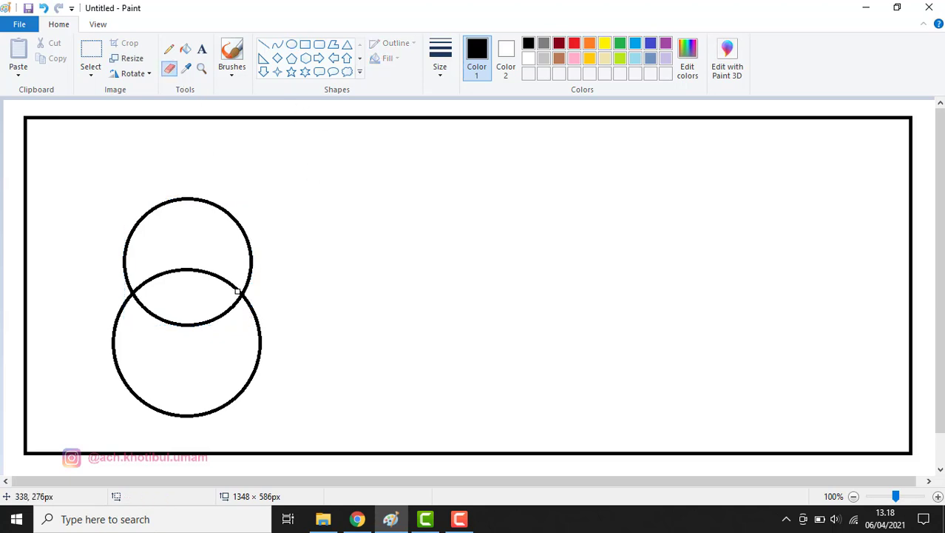
pyautogui.moveTo(237, 291)
pyautogui.mouseDown()
pyautogui.moveTo(177, 266)
pyautogui.moveTo(140, 273)
pyautogui.moveTo(138, 294)
pyautogui.moveTo(162, 271)
pyautogui.moveTo(199, 267)
pyautogui.moveTo(193, 277)
pyautogui.moveTo(155, 272)
pyautogui.mouseUp()
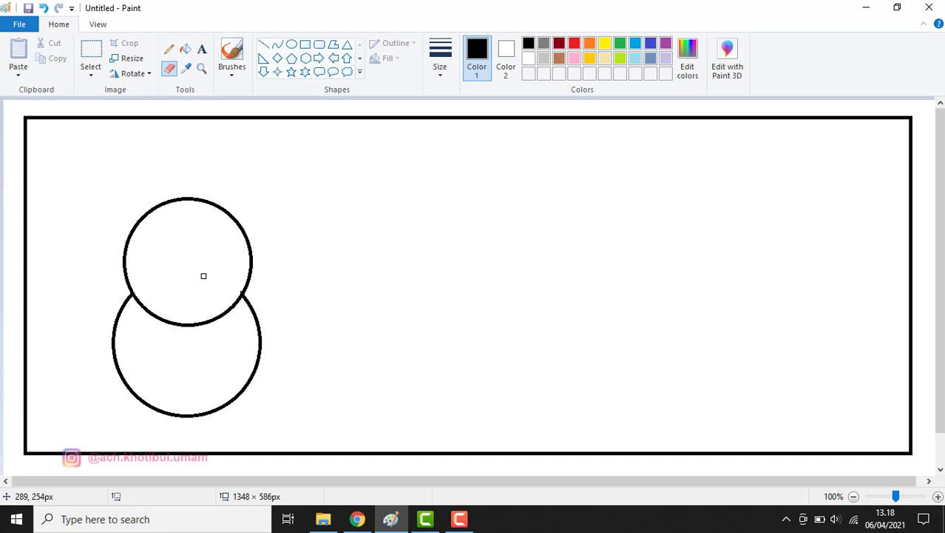
# Draw two rounded-rectangle ears overlapping the head's sides, about 94 × 94 px on the left and 84 × 94 px on the right.
pyautogui.click(169, 48)
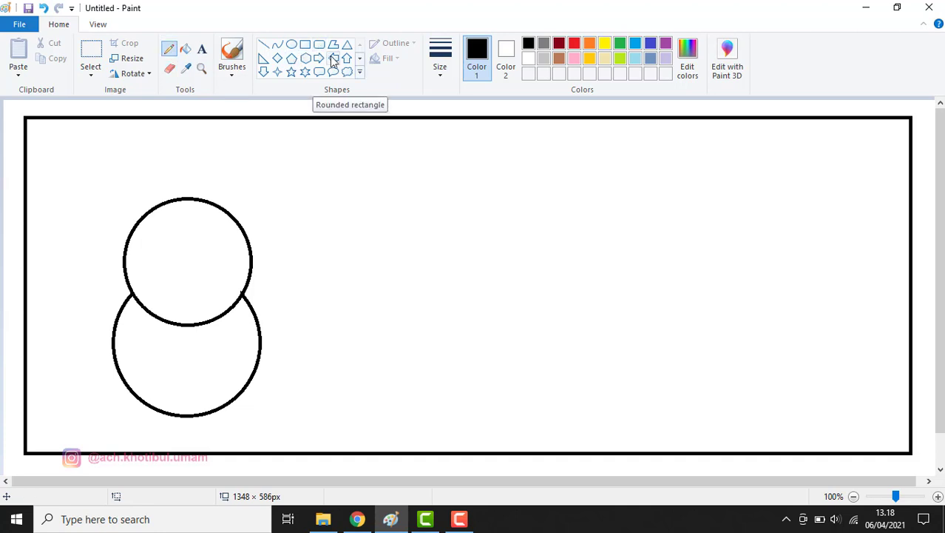
pyautogui.click(318, 44)
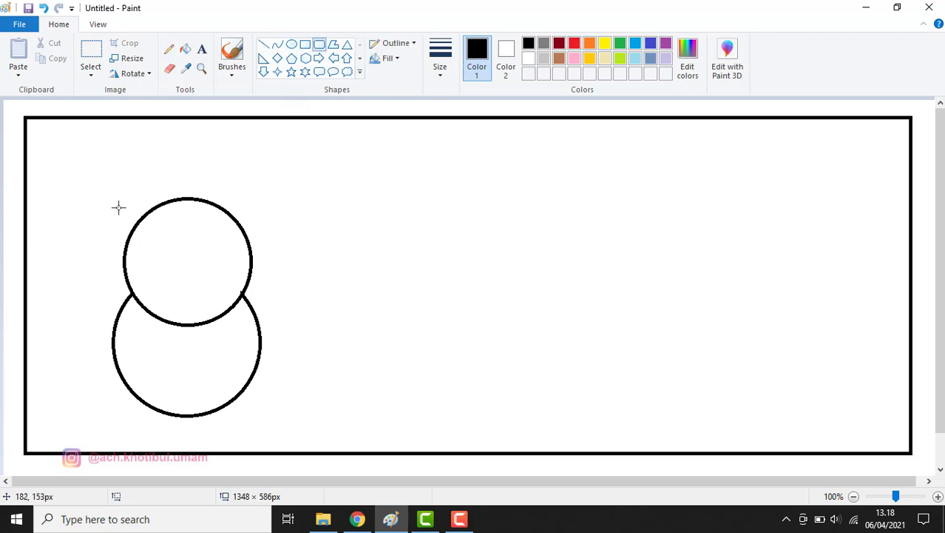
pyautogui.moveTo(102, 239); pyautogui.dragTo(155, 277)
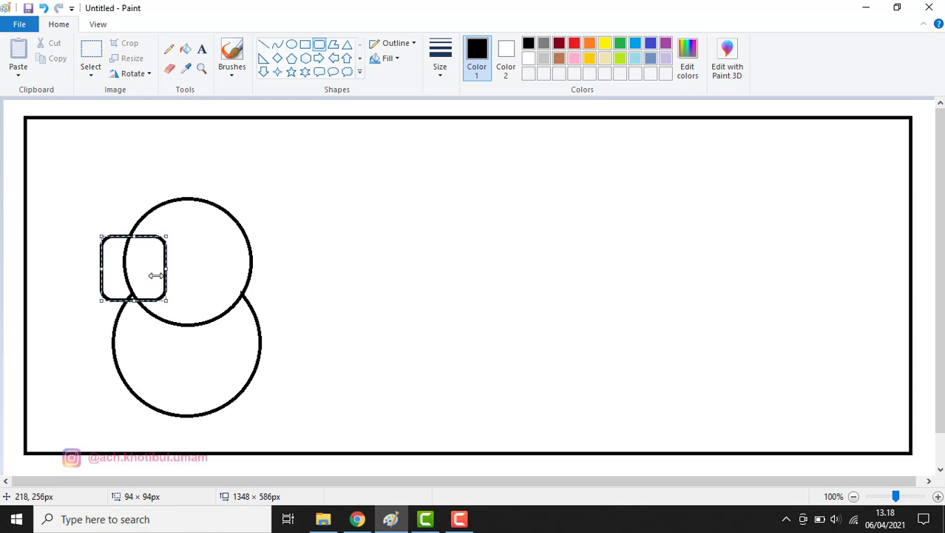
pyautogui.click(215, 246)
pyautogui.moveTo(217, 236); pyautogui.dragTo(275, 299)
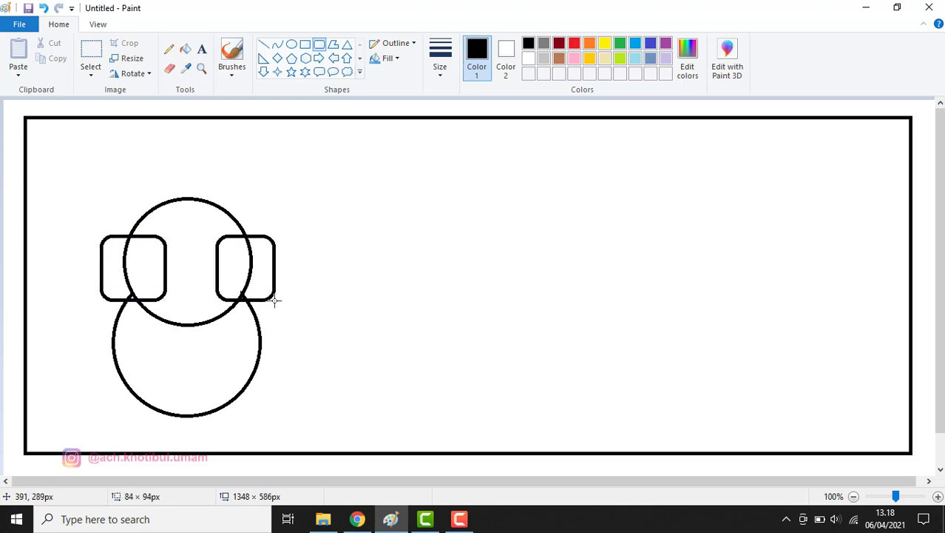
pyautogui.click(360, 229)
# Erase the parts of both ear outlines that lie inside the head circle.
pyautogui.click(172, 68)
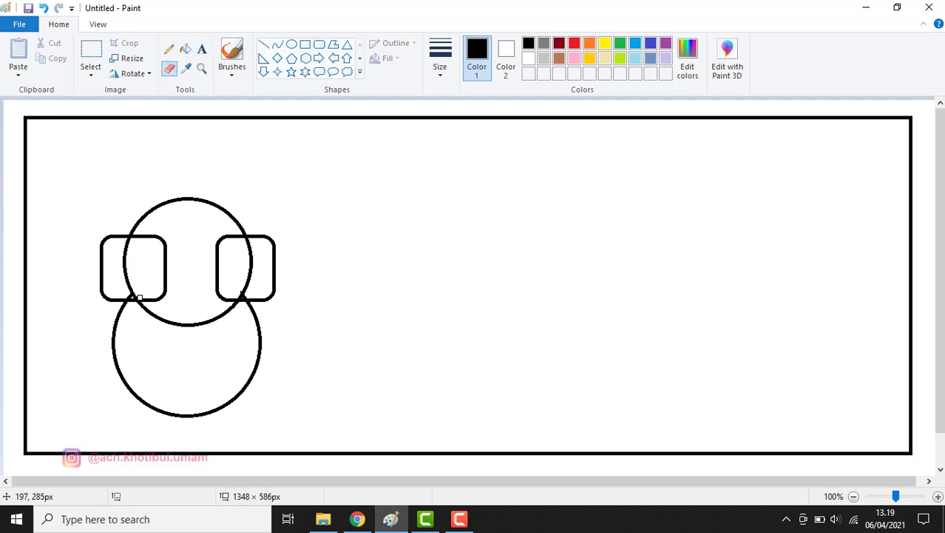
pyautogui.moveTo(159, 298)
pyautogui.mouseDown()
pyautogui.moveTo(168, 276)
pyautogui.moveTo(158, 239)
pyautogui.mouseUp()
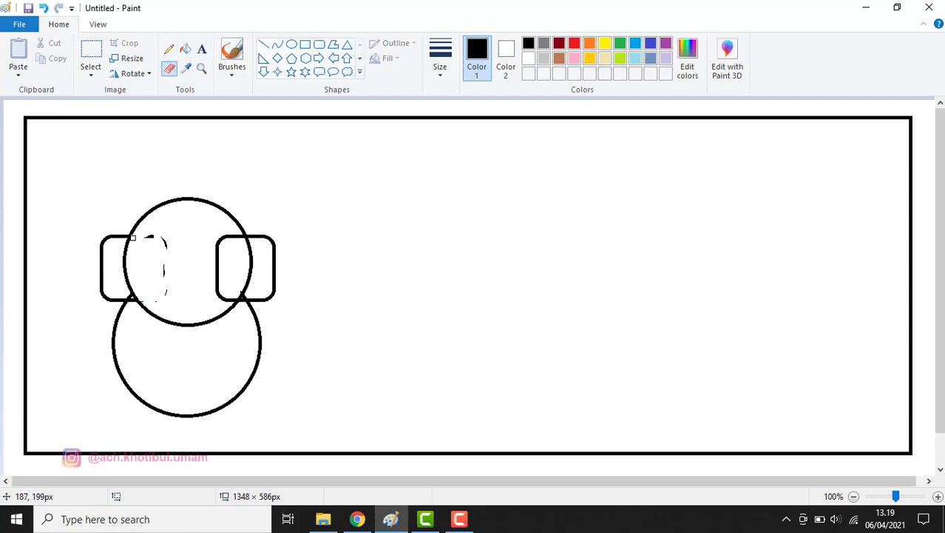
pyautogui.hotkey('ctrl', 'z')
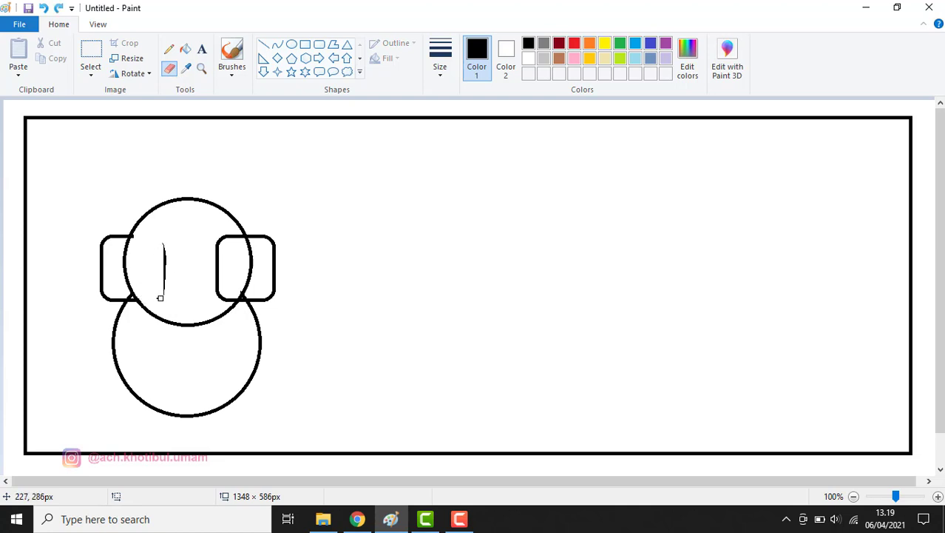
pyautogui.moveTo(160, 298)
pyautogui.mouseDown()
pyautogui.moveTo(165, 237)
pyautogui.moveTo(164, 289)
pyautogui.moveTo(151, 302)
pyautogui.moveTo(163, 246)
pyautogui.moveTo(191, 242)
pyautogui.mouseUp()
pyautogui.moveTo(223, 236); pyautogui.dragTo(218, 271)
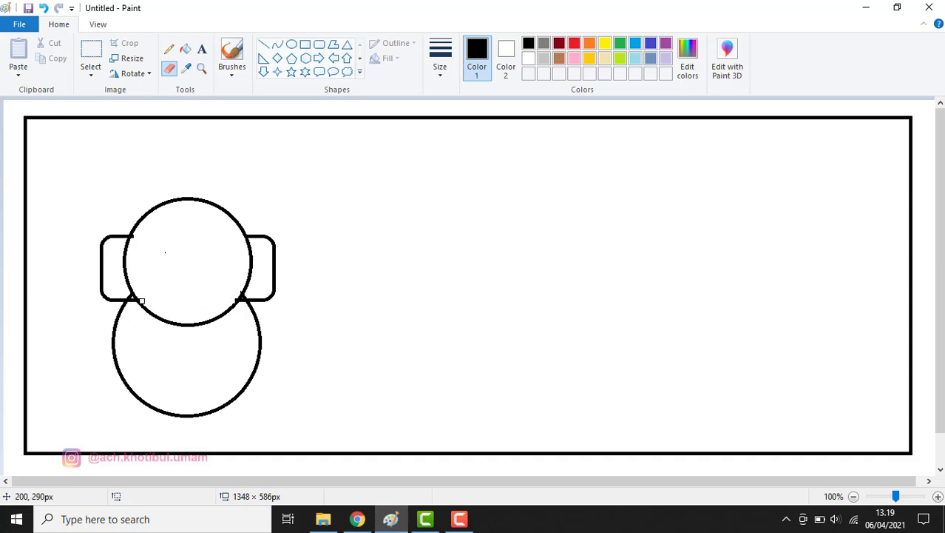
# Erase the leftover body line stubs at the lower inner corners of both ears using a smaller eraser size.
pyautogui.click(201, 67)
pyautogui.click(241, 289)
pyautogui.click(508, 287)
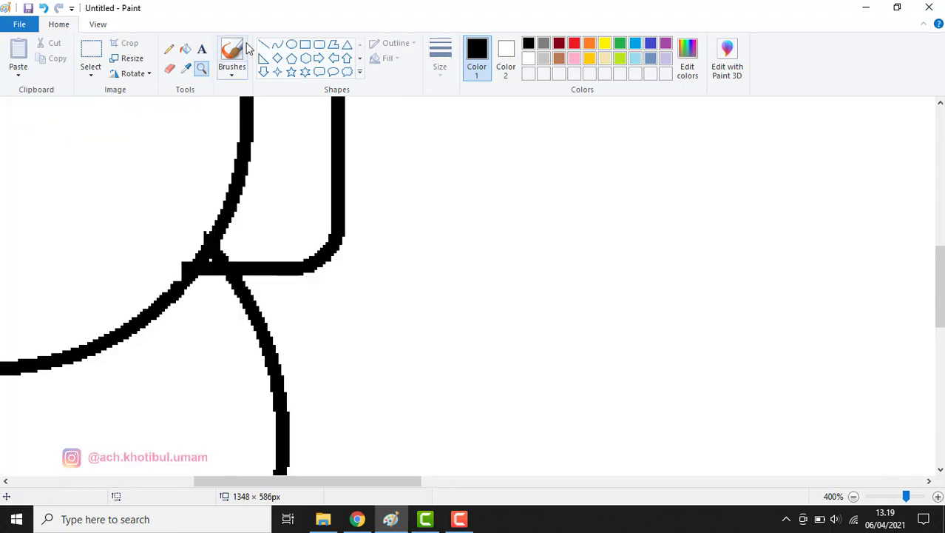
pyautogui.click(170, 67)
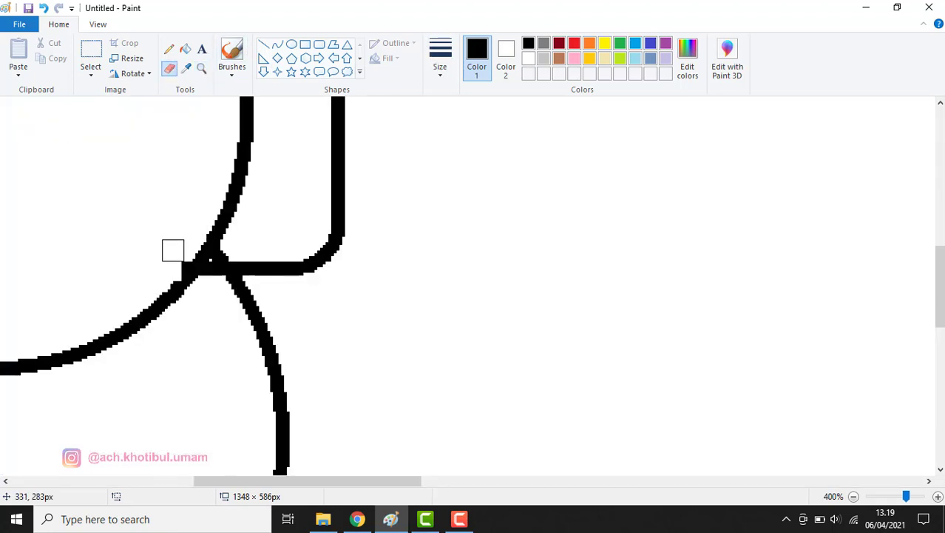
pyautogui.click(440, 59)
pyautogui.click(451, 104)
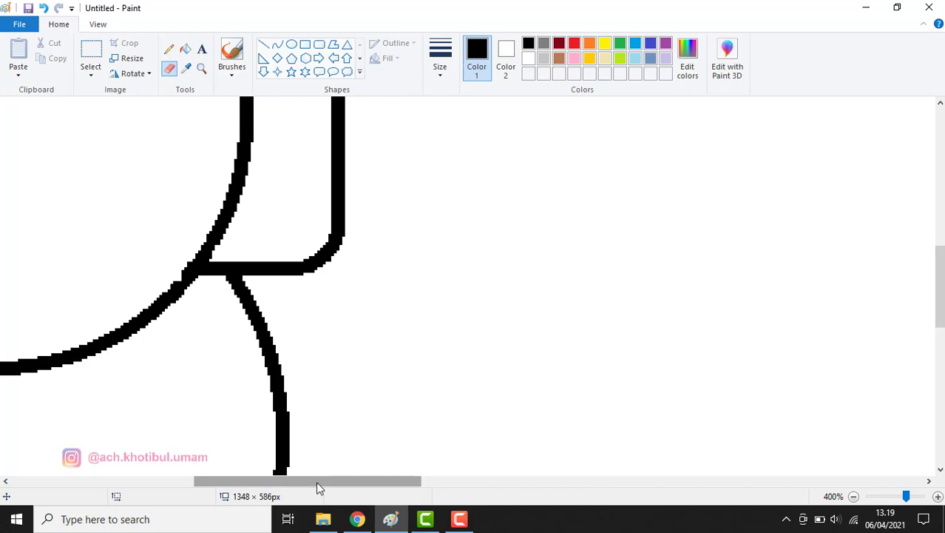
pyautogui.moveTo(316, 481); pyautogui.dragTo(220, 481)
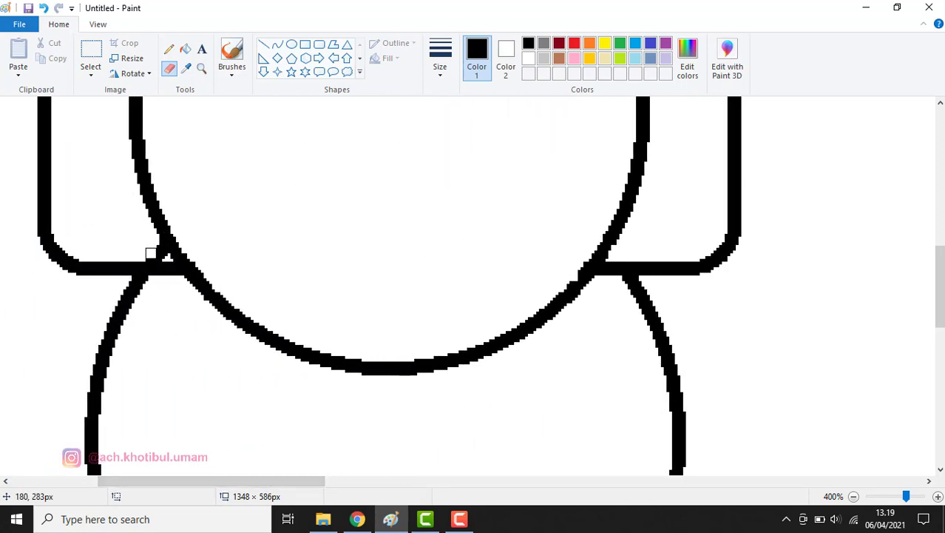
pyautogui.moveTo(151, 253); pyautogui.dragTo(156, 254)
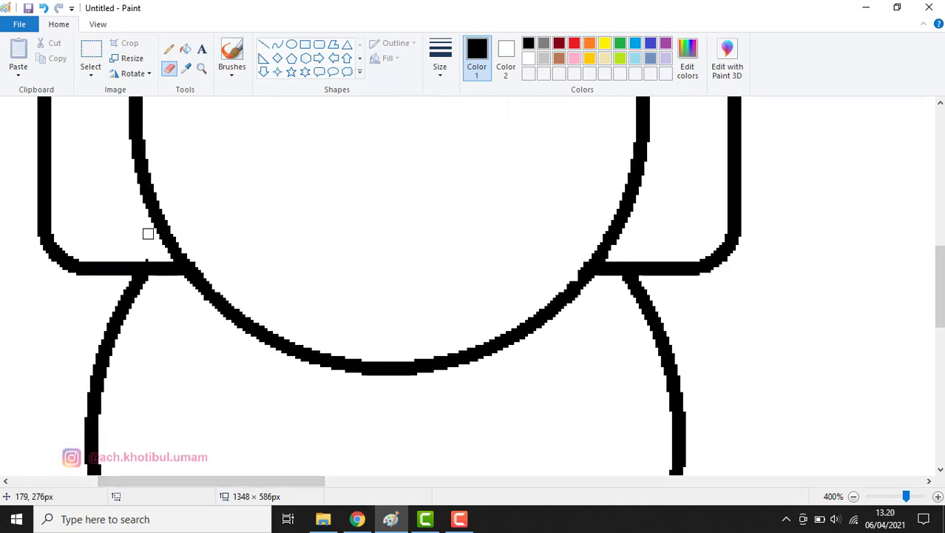
# Draw a curved trunk outline with the Pencil at its thickest size, running from the middle of the face down over the body.
pyautogui.click(202, 69)
pyautogui.rightClick(348, 200)
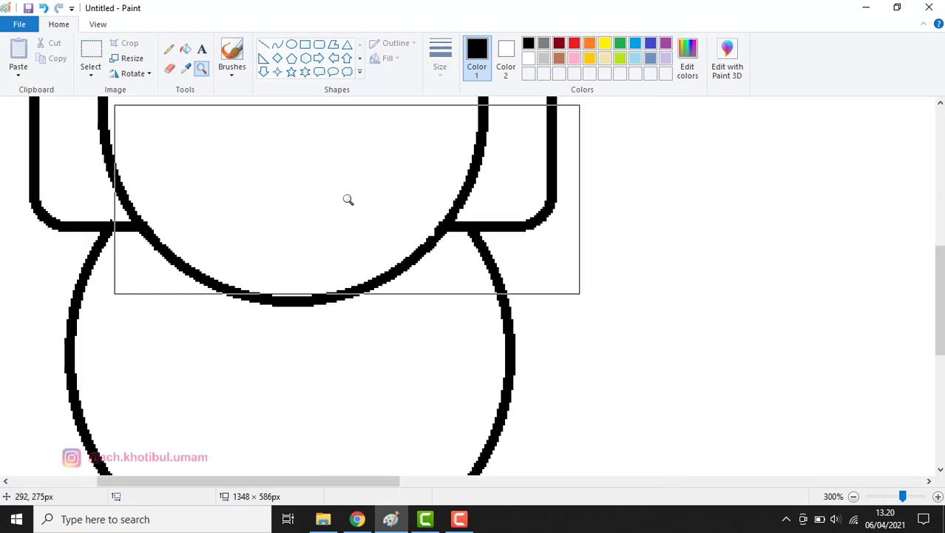
pyautogui.rightClick(348, 200)
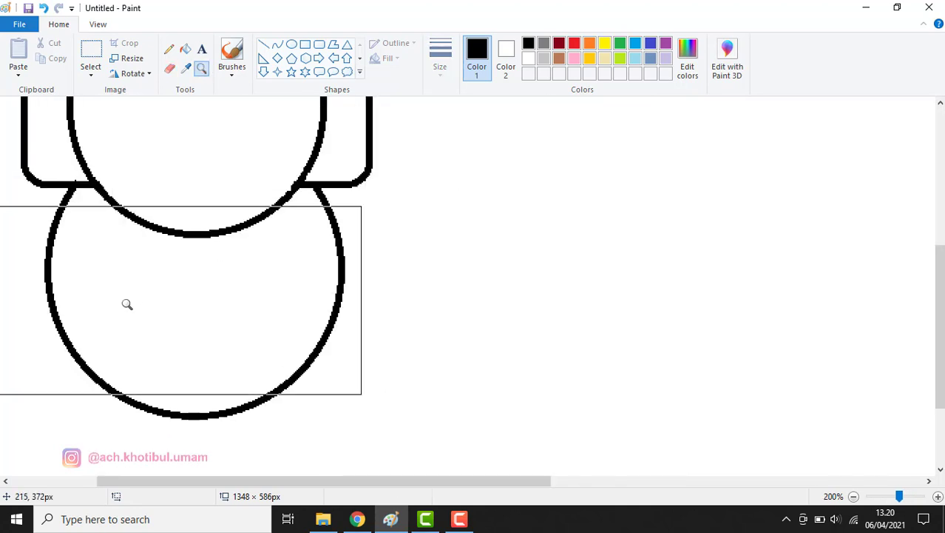
pyautogui.click(169, 51)
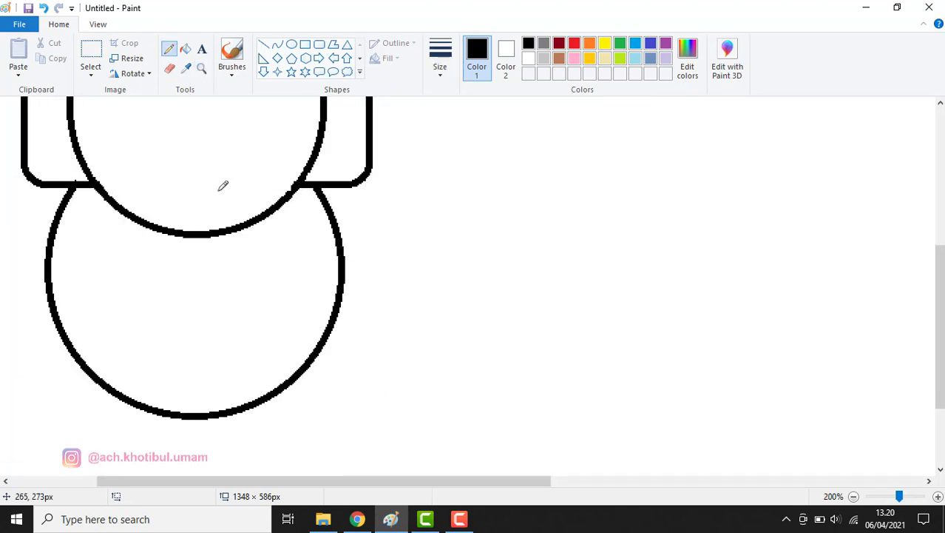
pyautogui.moveTo(939, 254); pyautogui.dragTo(939, 197)
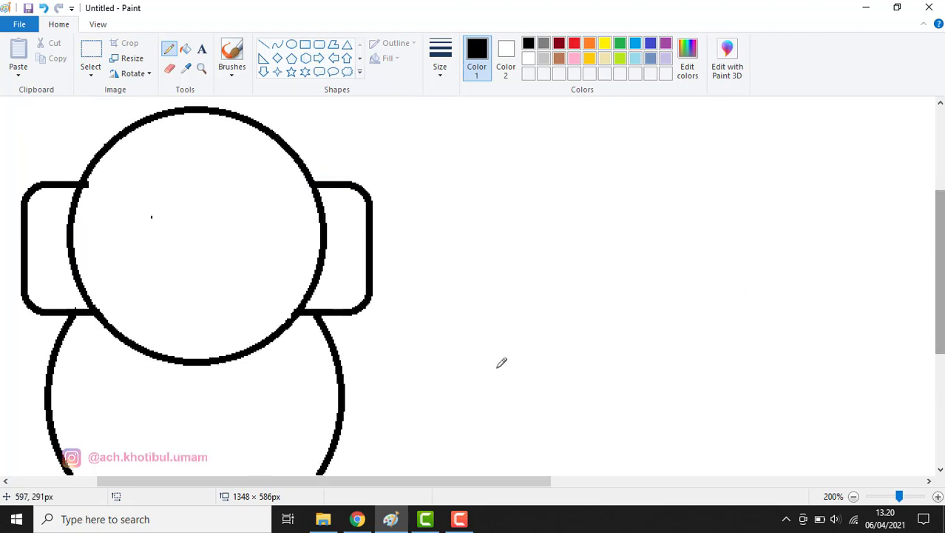
pyautogui.click(446, 78)
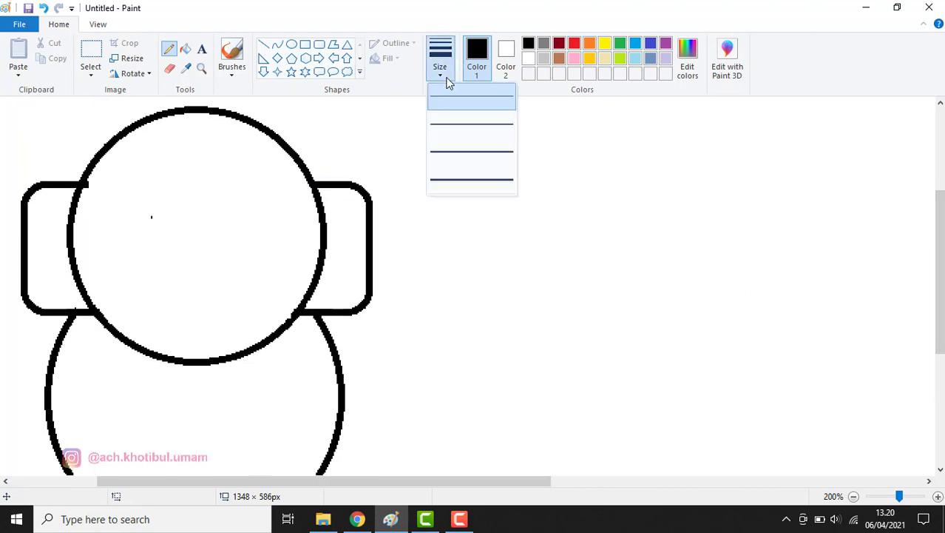
pyautogui.click(440, 189)
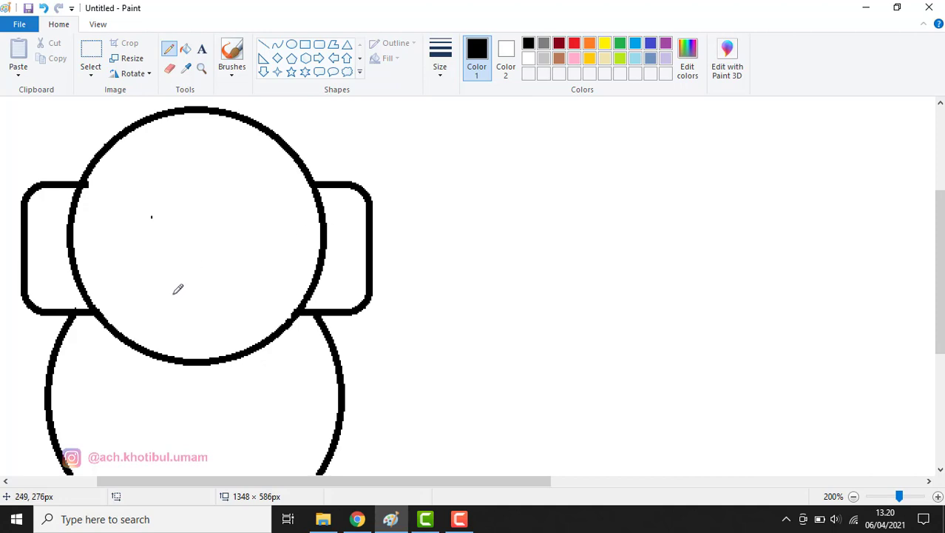
pyautogui.moveTo(159, 279)
pyautogui.mouseDown()
pyautogui.moveTo(176, 325)
pyautogui.moveTo(175, 384)
pyautogui.moveTo(193, 411)
pyautogui.moveTo(230, 421)
pyautogui.moveTo(244, 407)
pyautogui.moveTo(215, 381)
pyautogui.moveTo(231, 270)
pyautogui.moveTo(216, 258)
pyautogui.mouseUp()
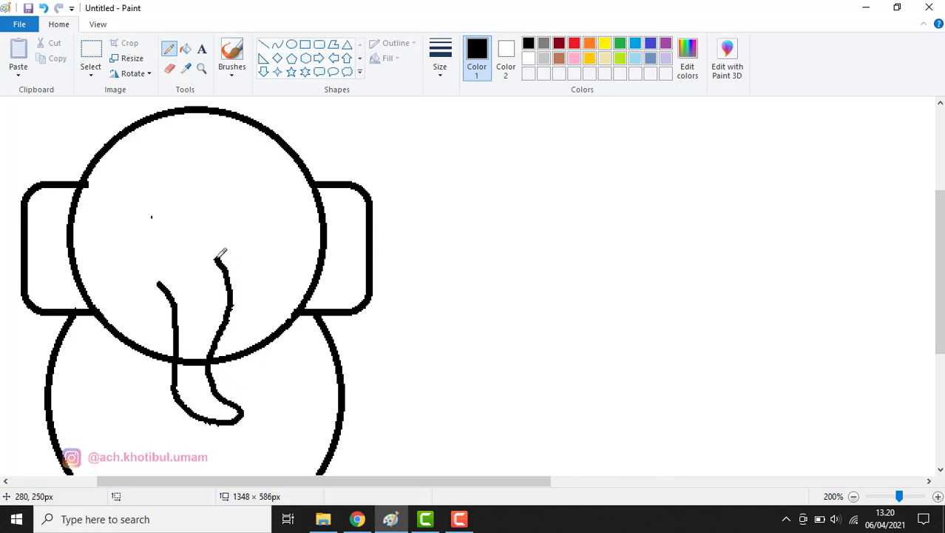
# Add three curved wrinkle lines across the upper trunk and erase the head outline inside the trunk.
pyautogui.moveTo(175, 286)
pyautogui.mouseDown()
pyautogui.moveTo(194, 269)
pyautogui.moveTo(214, 272)
pyautogui.mouseUp()
pyautogui.moveTo(183, 304); pyautogui.dragTo(216, 294)
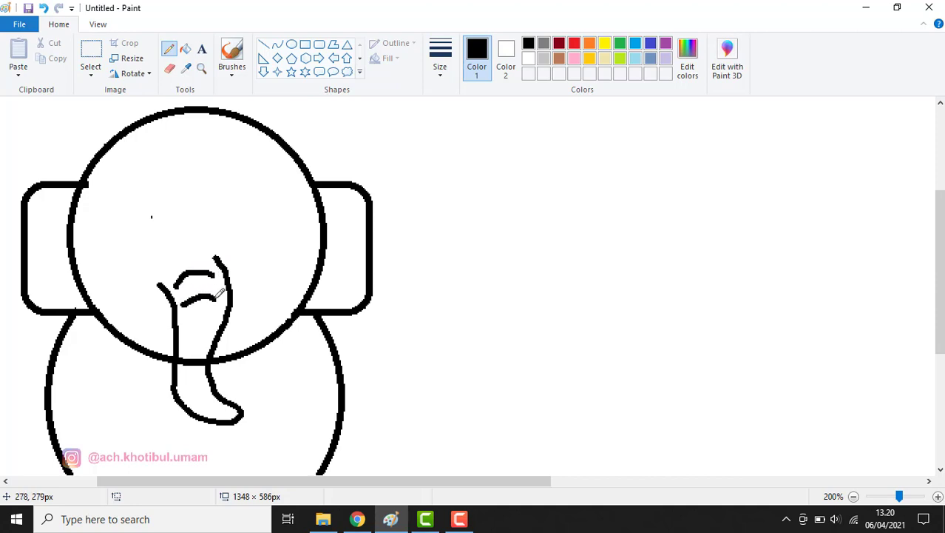
pyautogui.moveTo(185, 322); pyautogui.dragTo(210, 318)
pyautogui.click(169, 68)
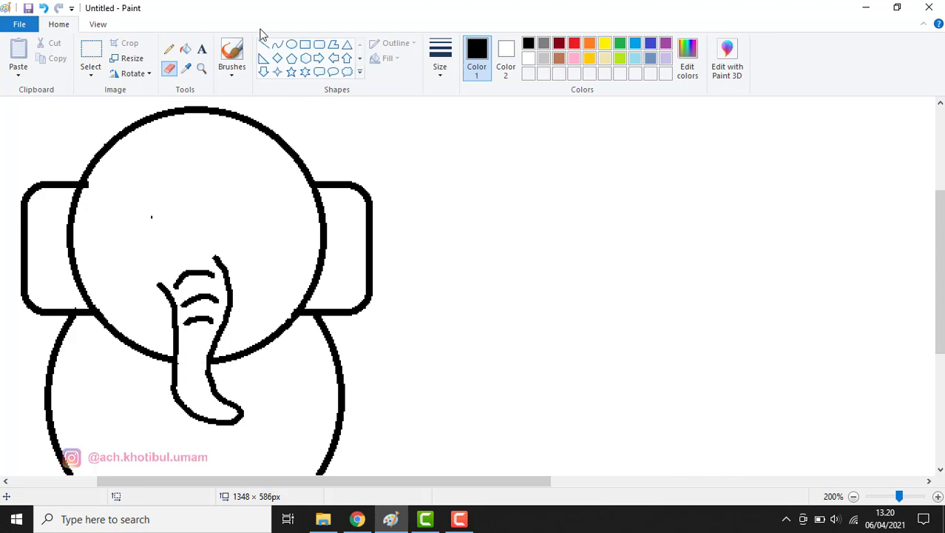
# Draw two small solid black oval eyes on either side of the face above the trunk.
pyautogui.click(291, 45)
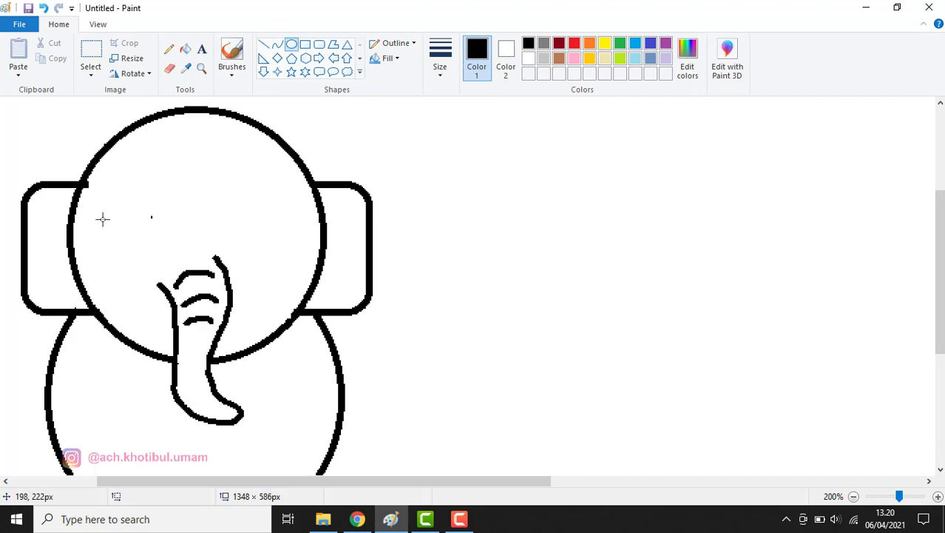
pyautogui.moveTo(102, 219); pyautogui.dragTo(109, 236)
pyautogui.moveTo(270, 215); pyautogui.dragTo(274, 230)
pyautogui.click(296, 224)
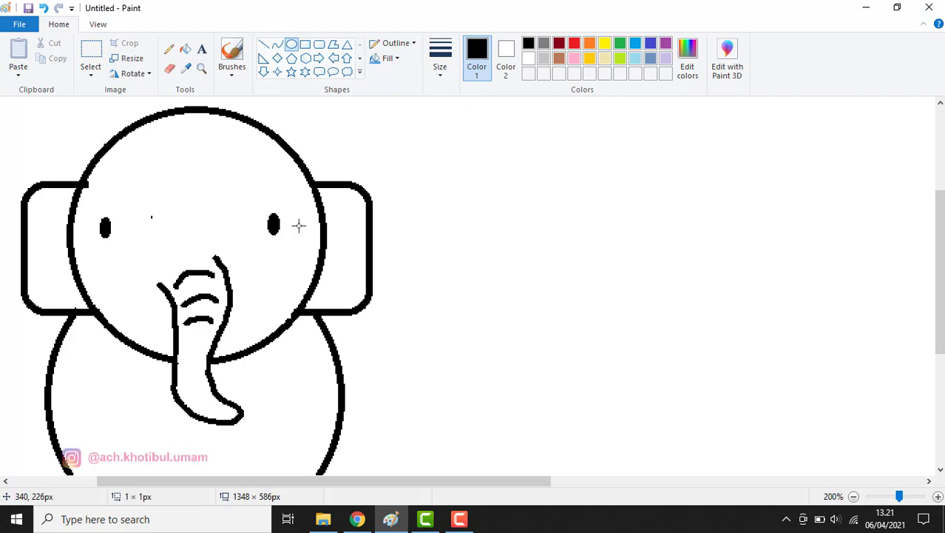
# Draw a pointed tusk freehand with the Pencil on each side of the trunk, extending below the head outline.
pyautogui.click(169, 48)
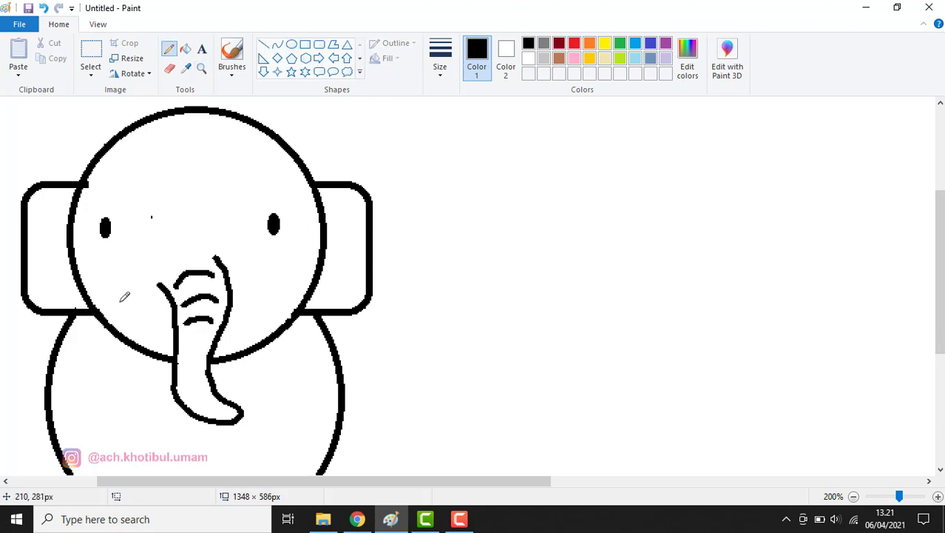
pyautogui.moveTo(131, 295)
pyautogui.mouseDown()
pyautogui.moveTo(114, 367)
pyautogui.moveTo(157, 296)
pyautogui.moveTo(137, 287)
pyautogui.mouseUp()
pyautogui.moveTo(247, 287)
pyautogui.mouseDown()
pyautogui.moveTo(288, 359)
pyautogui.moveTo(276, 285)
pyautogui.moveTo(268, 275)
pyautogui.moveTo(246, 291)
pyautogui.moveTo(271, 275)
pyautogui.mouseUp()
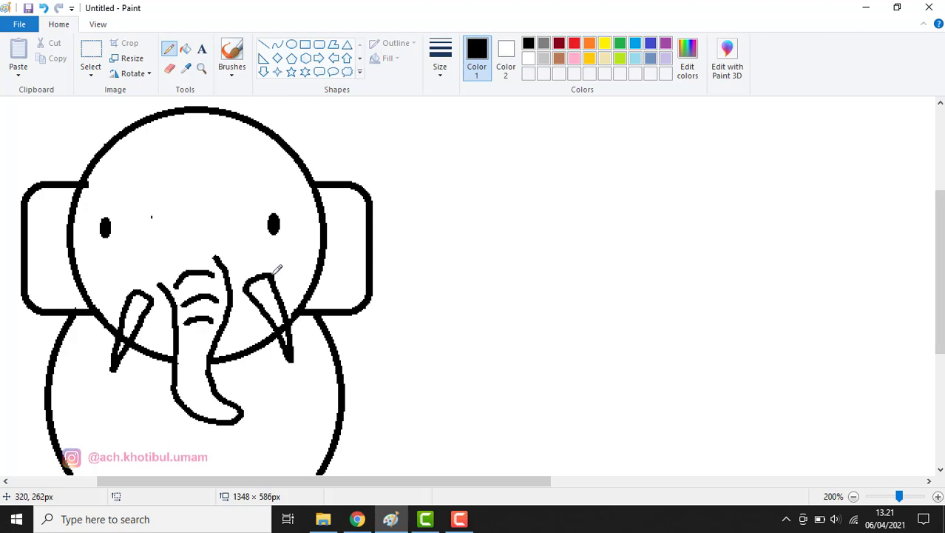
# Erase the segments of the head outline that cross the inside of both tusks.
pyautogui.click(201, 68)
pyautogui.click(118, 319)
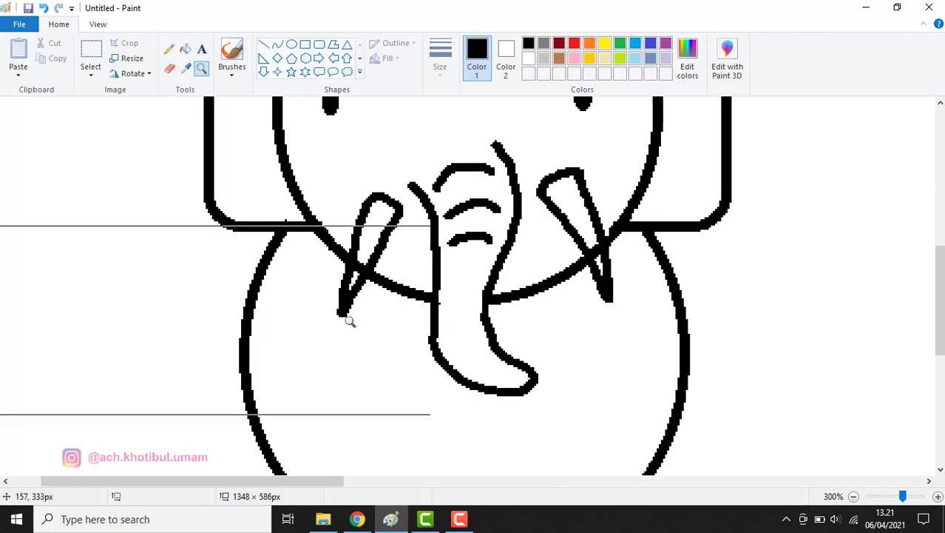
pyautogui.click(348, 320)
pyautogui.click(169, 68)
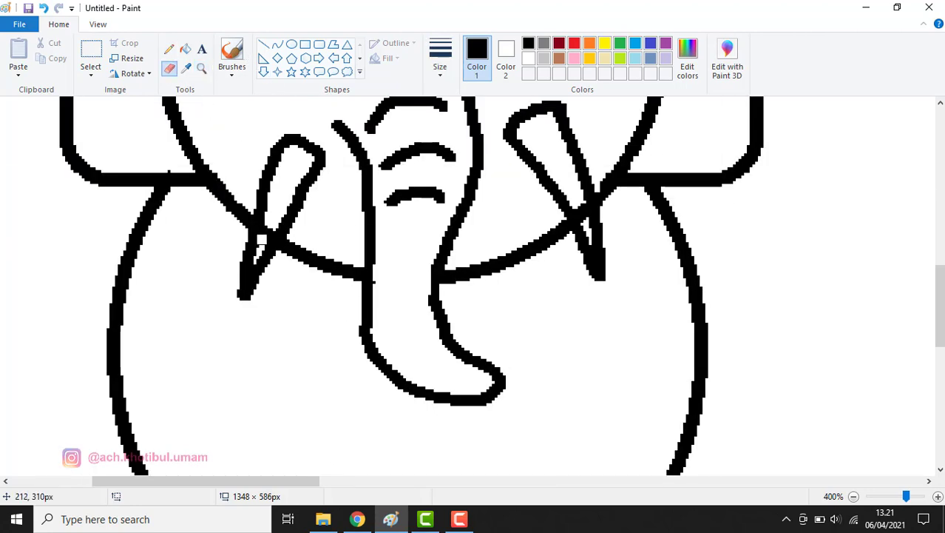
pyautogui.moveTo(264, 238); pyautogui.dragTo(267, 222)
pyautogui.moveTo(590, 201)
pyautogui.mouseDown()
pyautogui.moveTo(586, 214)
pyautogui.moveTo(570, 193)
pyautogui.mouseUp()
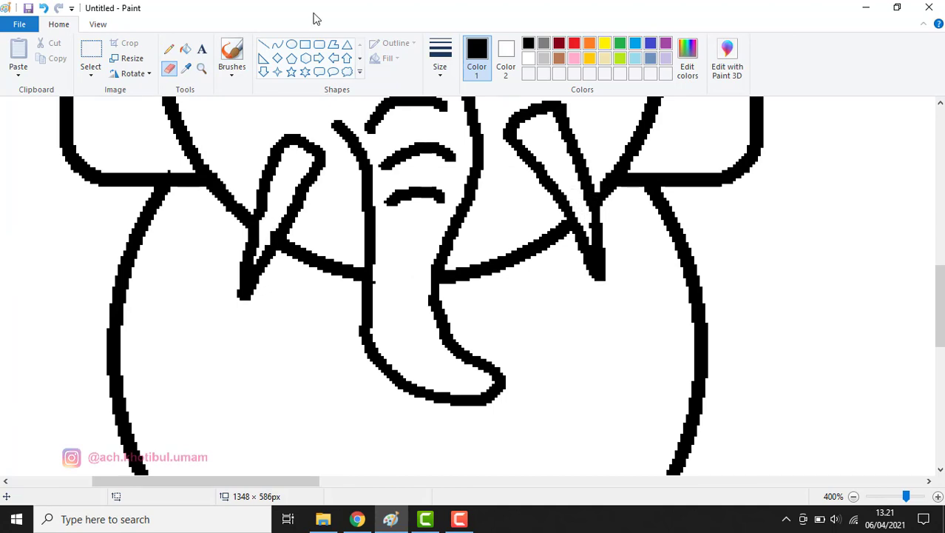
pyautogui.click(201, 68)
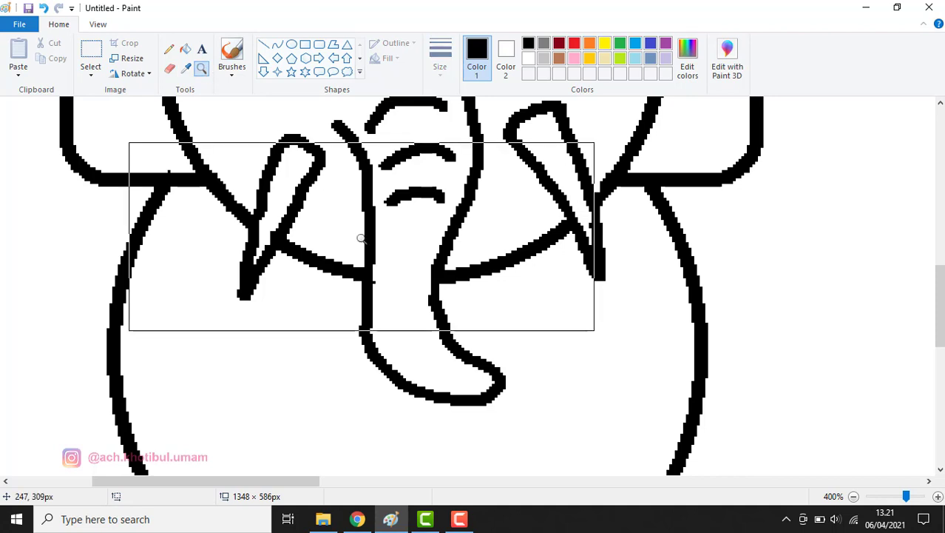
# Erase the excess tip of the trunk's outline above the wrinkles with the largest eraser size.
pyautogui.rightClick(363, 237)
pyautogui.rightClick(316, 240)
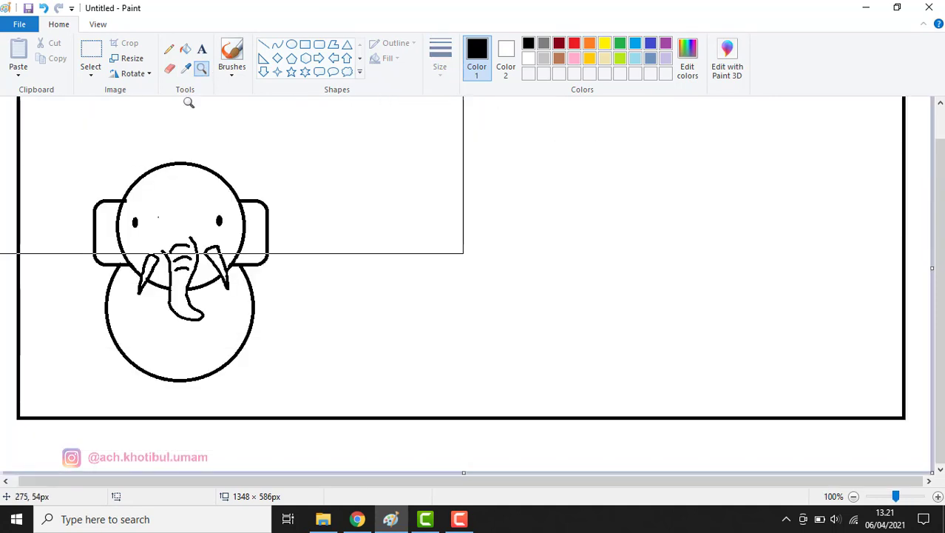
pyautogui.click(169, 68)
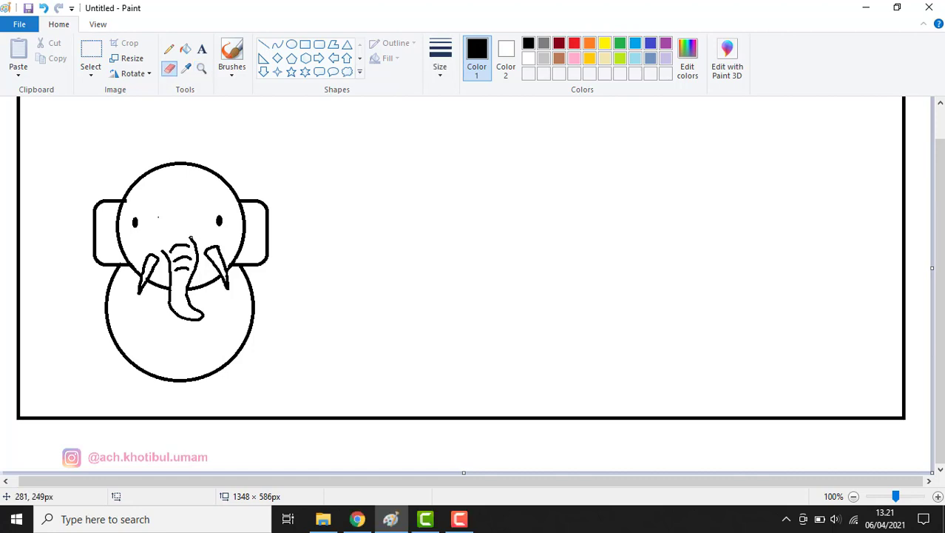
pyautogui.click(440, 59)
pyautogui.click(442, 183)
# Draw two oval feet of about 79 × 58 px across the body's lower edge and erase the body outline inside them.
pyautogui.click(292, 44)
pyautogui.moveTo(136, 348)
pyautogui.mouseDown()
pyautogui.moveTo(167, 389)
pyautogui.moveTo(190, 390)
pyautogui.moveTo(151, 369)
pyautogui.moveTo(185, 350)
pyautogui.moveTo(241, 391)
pyautogui.mouseUp()
pyautogui.click(190, 353)
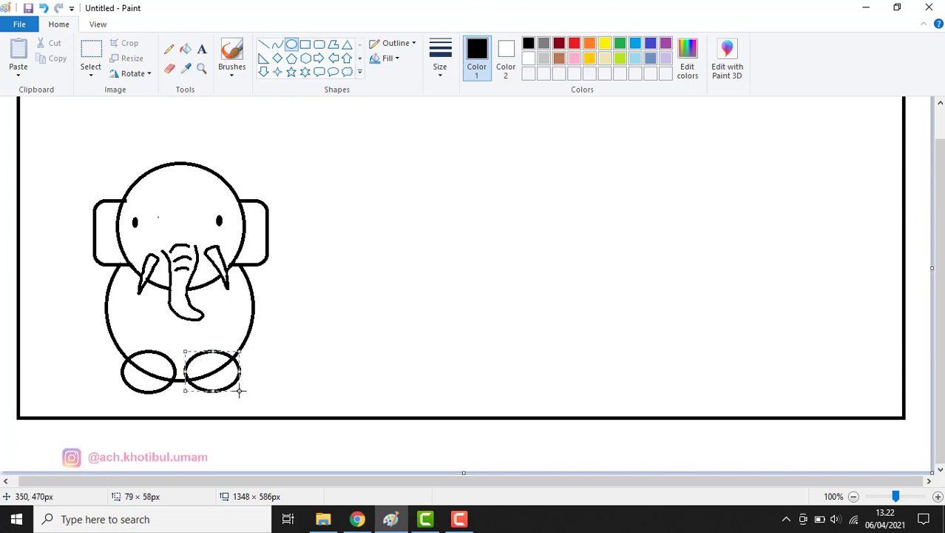
pyautogui.click(169, 68)
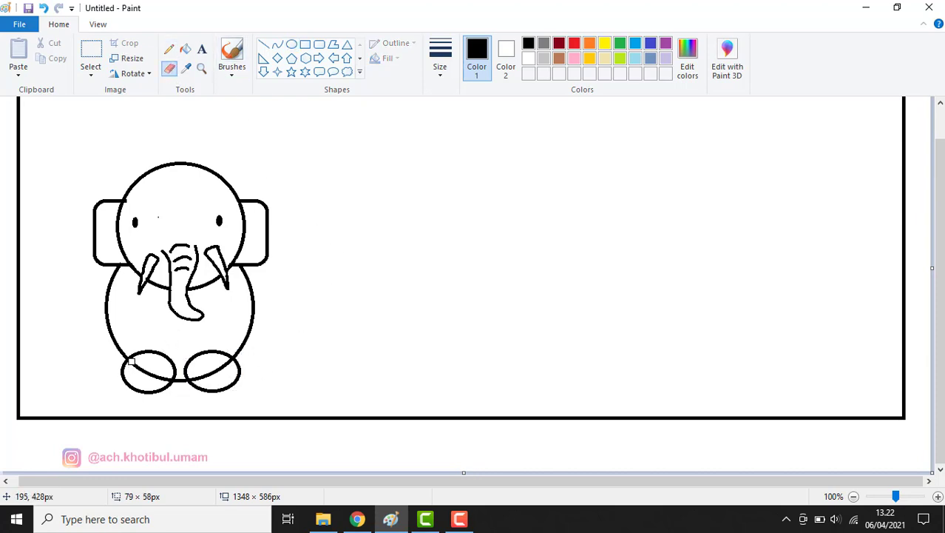
pyautogui.moveTo(133, 361); pyautogui.dragTo(165, 378)
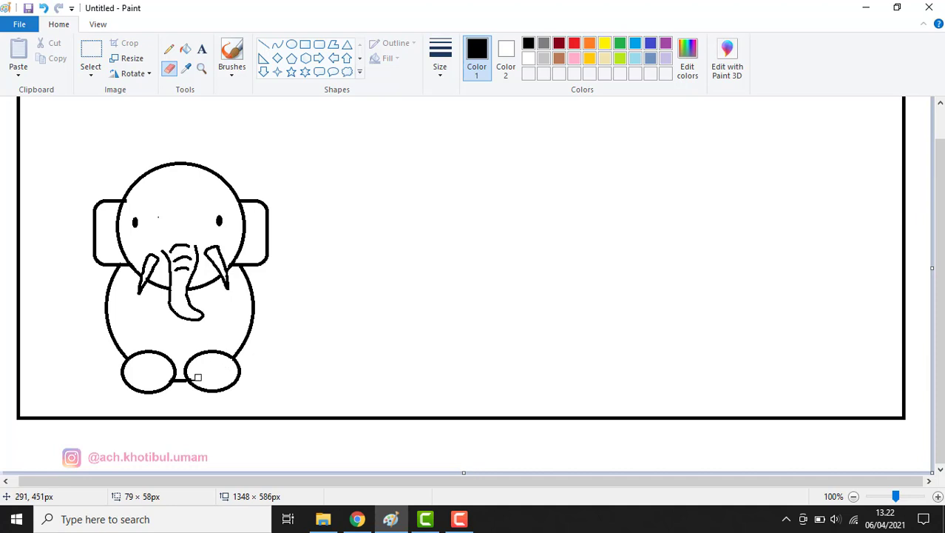
# Draw three curved toenails freehand along the lower edge of each foot with the Pencil at its thickest size.
pyautogui.click(201, 67)
pyautogui.click(190, 378)
pyautogui.click(338, 275)
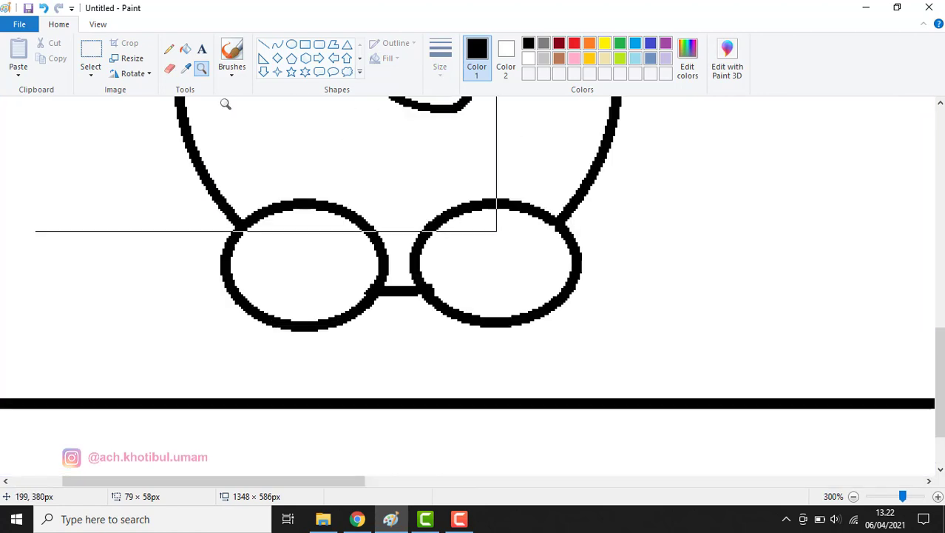
pyautogui.click(169, 48)
pyautogui.click(440, 63)
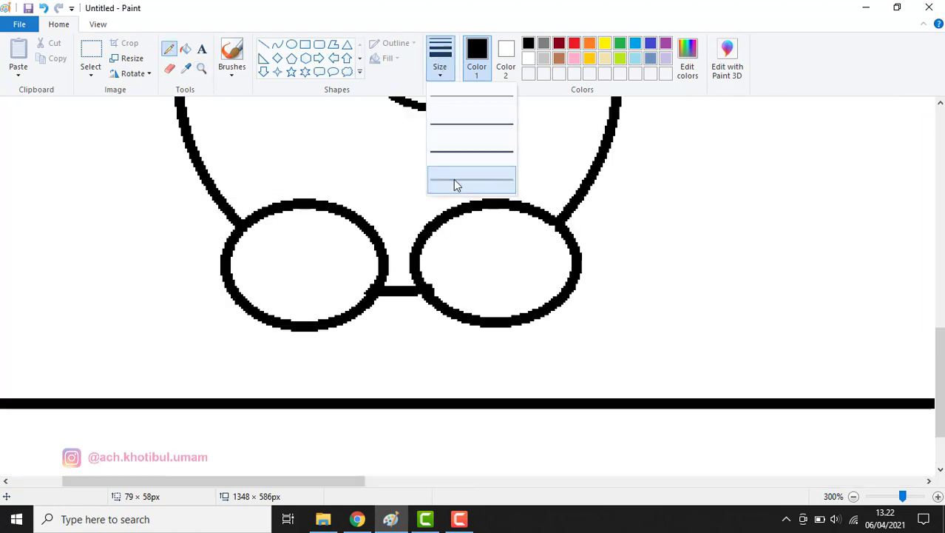
pyautogui.click(454, 179)
pyautogui.moveTo(240, 288)
pyautogui.mouseDown()
pyautogui.moveTo(273, 295)
pyautogui.moveTo(278, 316)
pyautogui.moveTo(277, 300)
pyautogui.moveTo(307, 291)
pyautogui.moveTo(330, 314)
pyautogui.moveTo(360, 277)
pyautogui.moveTo(443, 275)
pyautogui.moveTo(477, 296)
pyautogui.moveTo(477, 311)
pyautogui.moveTo(484, 288)
pyautogui.moveTo(513, 292)
pyautogui.moveTo(524, 312)
pyautogui.moveTo(543, 271)
pyautogui.moveTo(569, 273)
pyautogui.mouseUp()
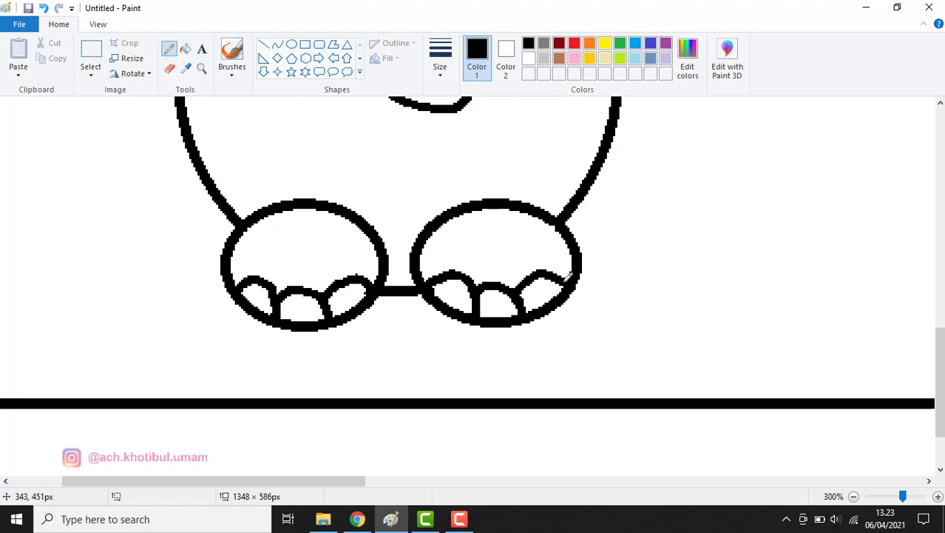
# Draw a curved inner-ear line freehand inside each ear, starting and ending on the head outline.
pyautogui.click(201, 68)
pyautogui.rightClick(359, 185)
pyautogui.rightClick(359, 187)
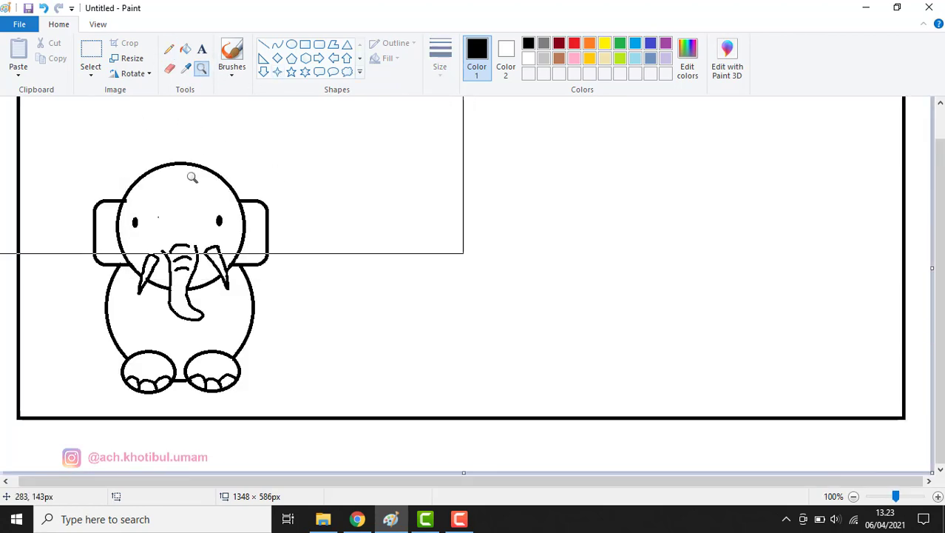
pyautogui.click(158, 217)
pyautogui.click(169, 50)
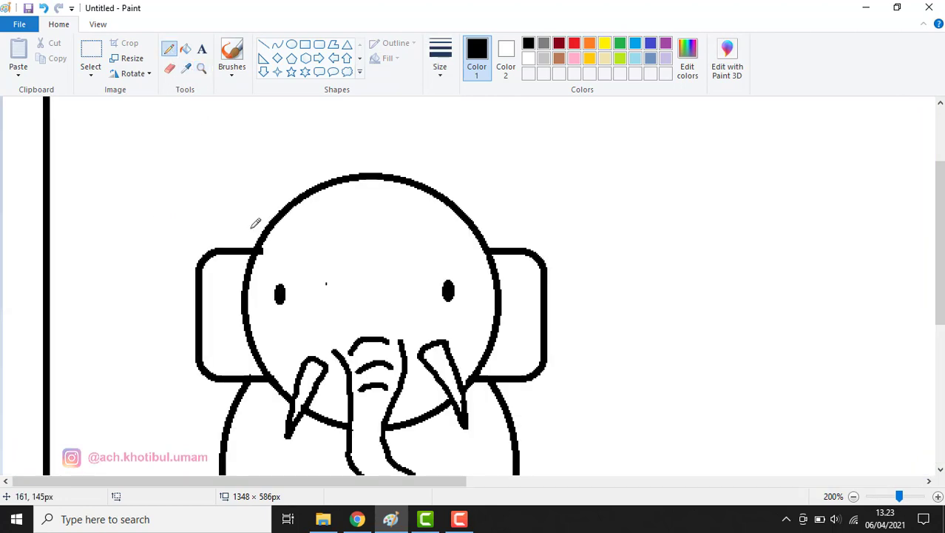
pyautogui.moveTo(238, 278)
pyautogui.mouseDown()
pyautogui.moveTo(209, 315)
pyautogui.moveTo(219, 339)
pyautogui.moveTo(257, 347)
pyautogui.mouseUp()
pyautogui.hotkey('ctrl', 'z')
pyautogui.moveTo(252, 272)
pyautogui.mouseDown()
pyautogui.moveTo(220, 315)
pyautogui.moveTo(222, 334)
pyautogui.moveTo(263, 360)
pyautogui.mouseUp()
pyautogui.moveTo(500, 276)
pyautogui.mouseDown()
pyautogui.moveTo(522, 304)
pyautogui.moveTo(521, 327)
pyautogui.moveTo(492, 354)
pyautogui.mouseUp()
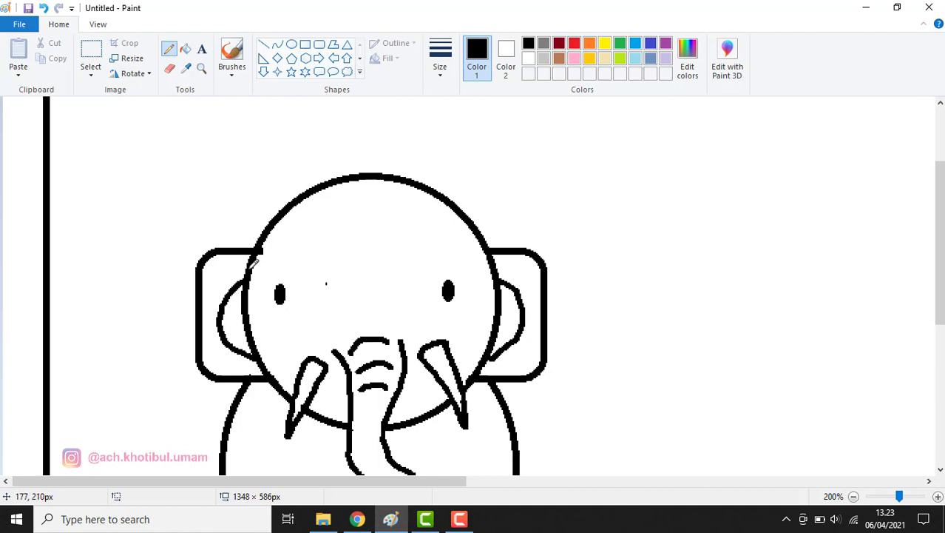
# Erase the straight top edges of both ears next to the head.
pyautogui.click(169, 68)
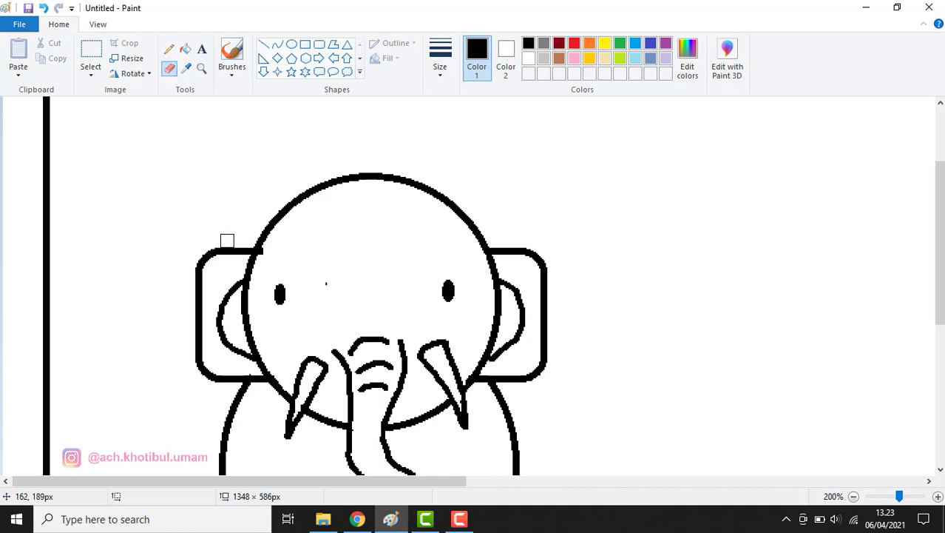
pyautogui.moveTo(224, 249); pyautogui.dragTo(242, 242)
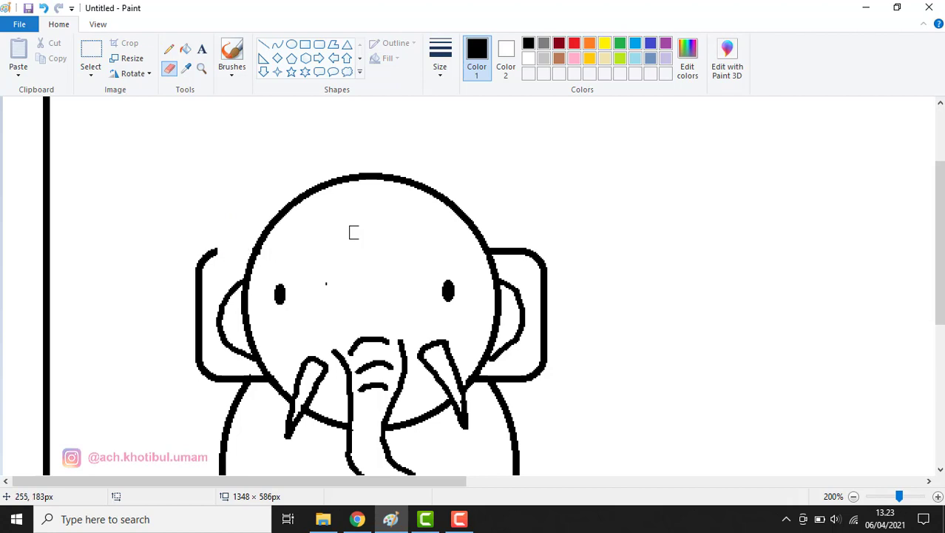
pyautogui.moveTo(518, 246); pyautogui.dragTo(501, 245)
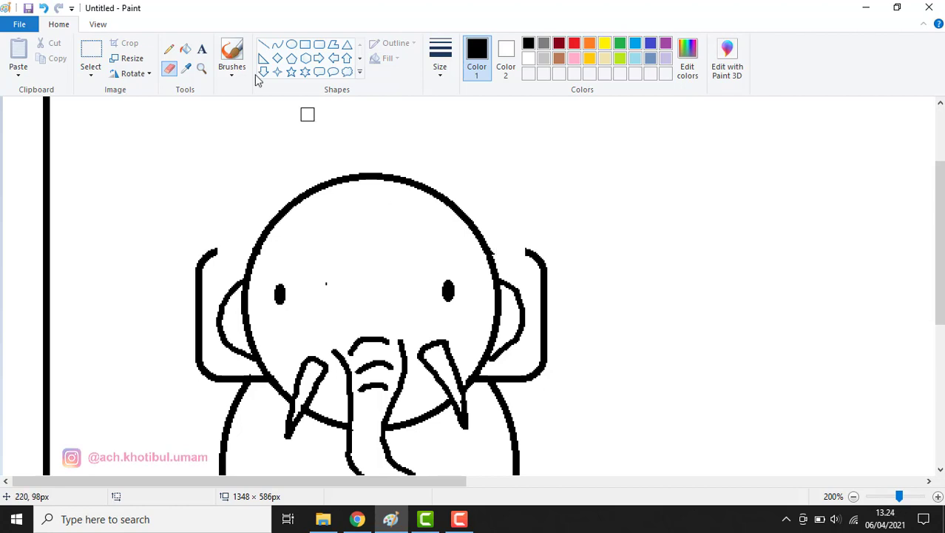
# Draw curved upper and lower edges on both ears with the Pencil, joining them to the head outline.
pyautogui.click(169, 49)
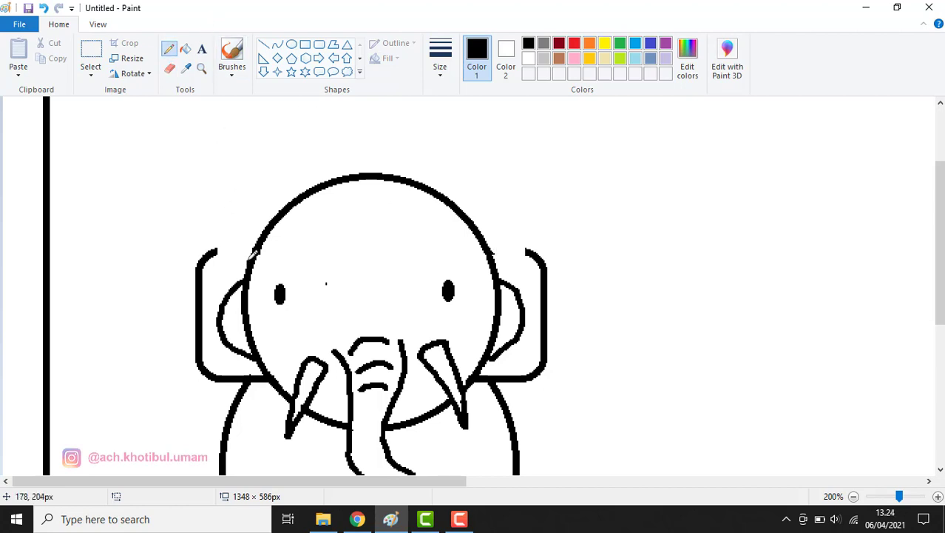
pyautogui.moveTo(253, 253); pyautogui.dragTo(225, 243)
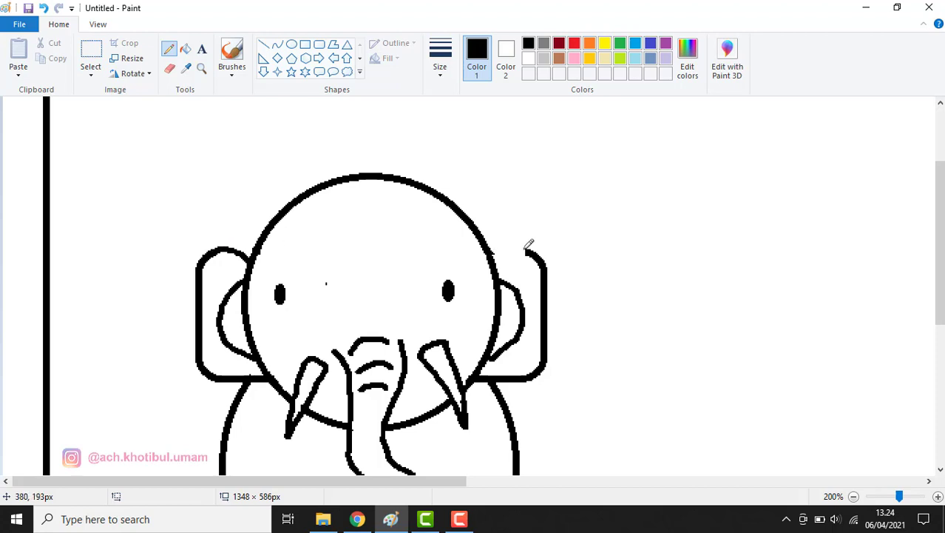
pyautogui.moveTo(497, 258); pyautogui.dragTo(533, 249)
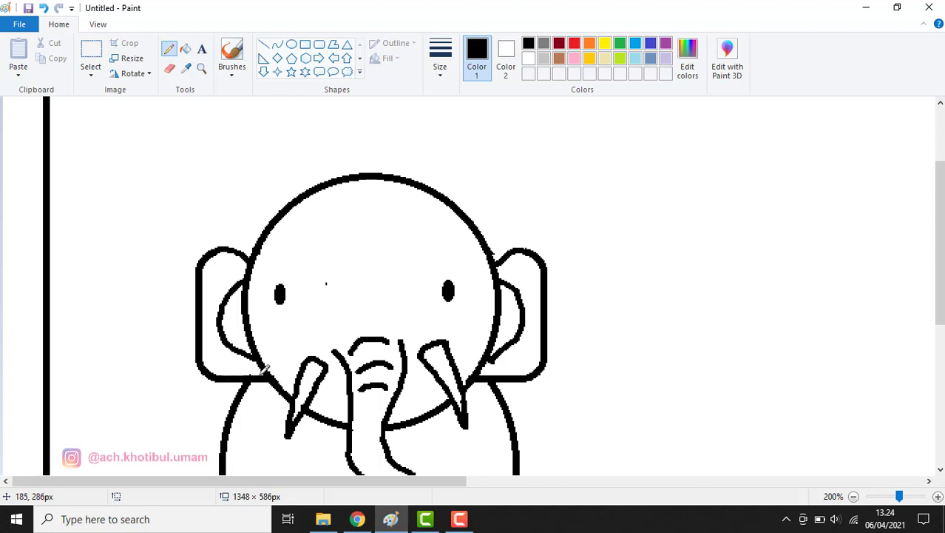
pyautogui.moveTo(265, 355); pyautogui.dragTo(226, 372)
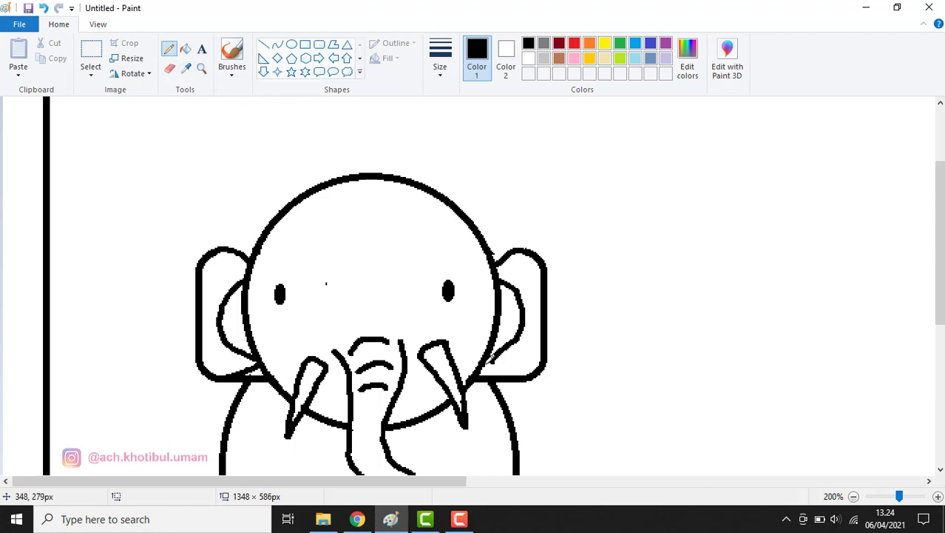
pyautogui.moveTo(488, 353)
pyautogui.mouseDown()
pyautogui.moveTo(504, 370)
pyautogui.moveTo(485, 349)
pyautogui.mouseUp()
pyautogui.hotkey('ctrl', 'z')
# Erase the straight lower ear edges with the smallest eraser size and reconnect the body outline below the left ear with the Pencil.
pyautogui.click(170, 68)
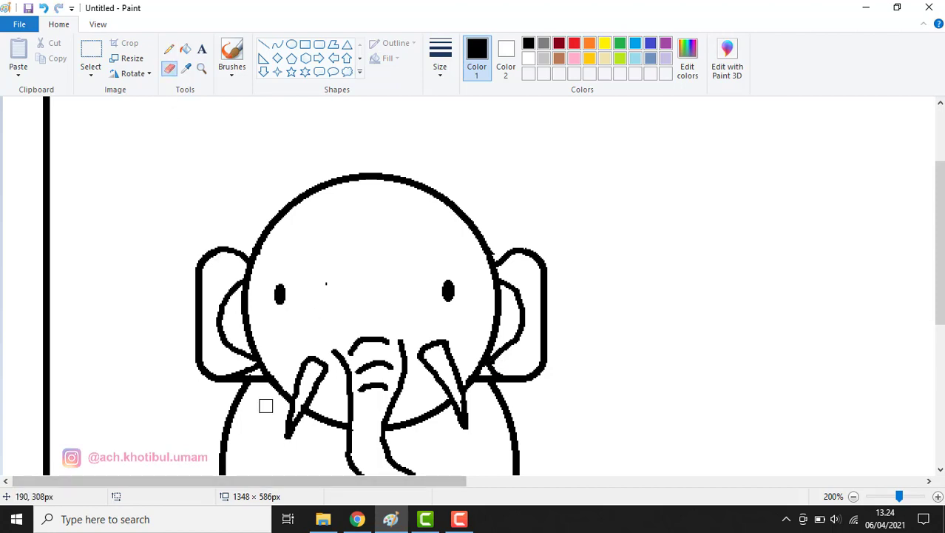
pyautogui.click(440, 59)
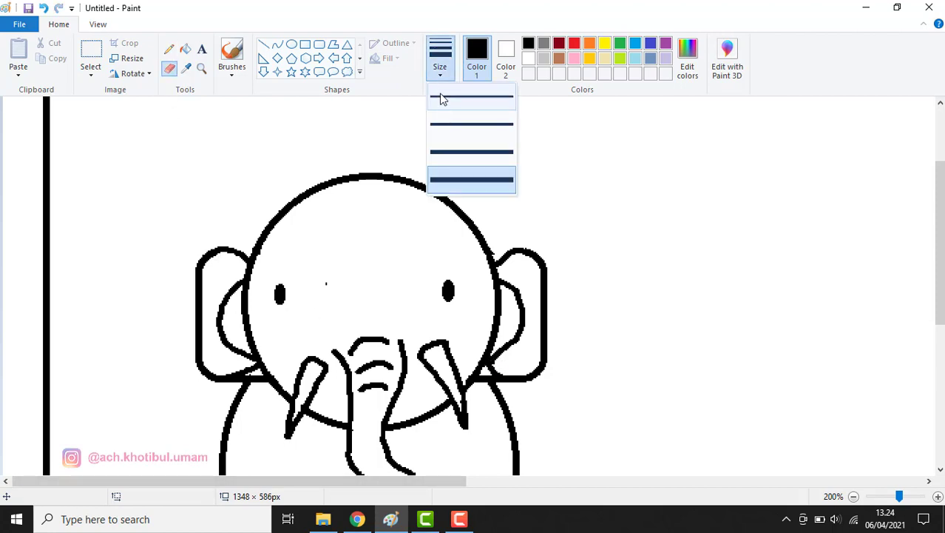
pyautogui.click(442, 99)
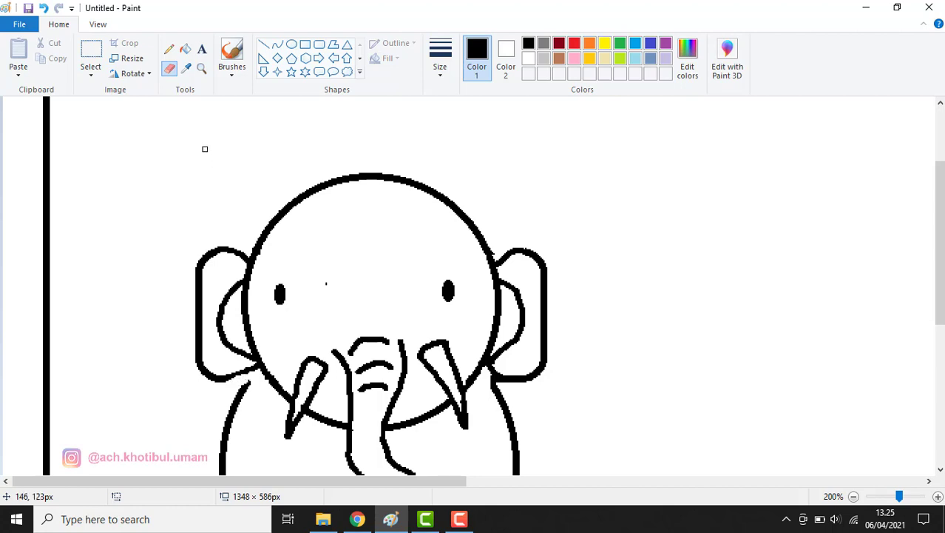
pyautogui.click(169, 49)
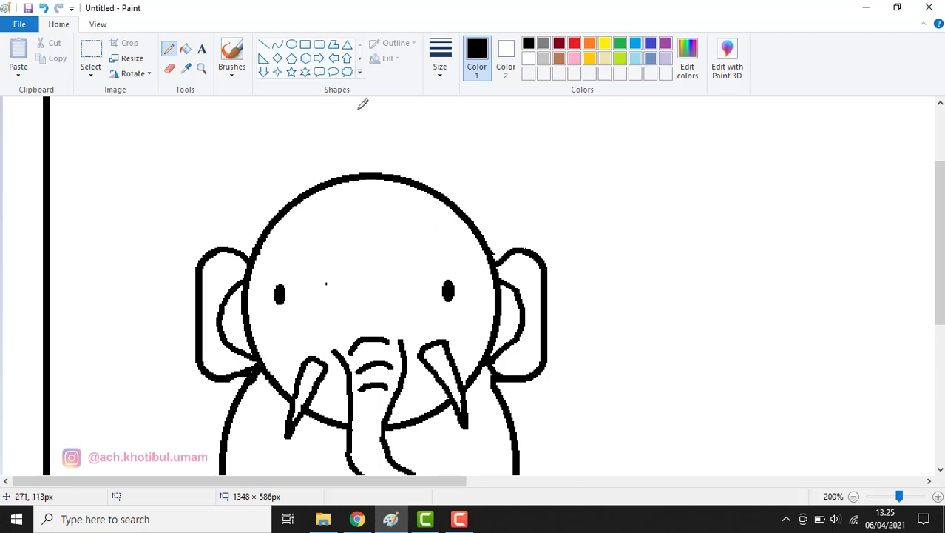
# Fill the elephant's head, trunk, body, feet and outer ears with lavender.
pyautogui.click(201, 68)
pyautogui.rightClick(365, 255)
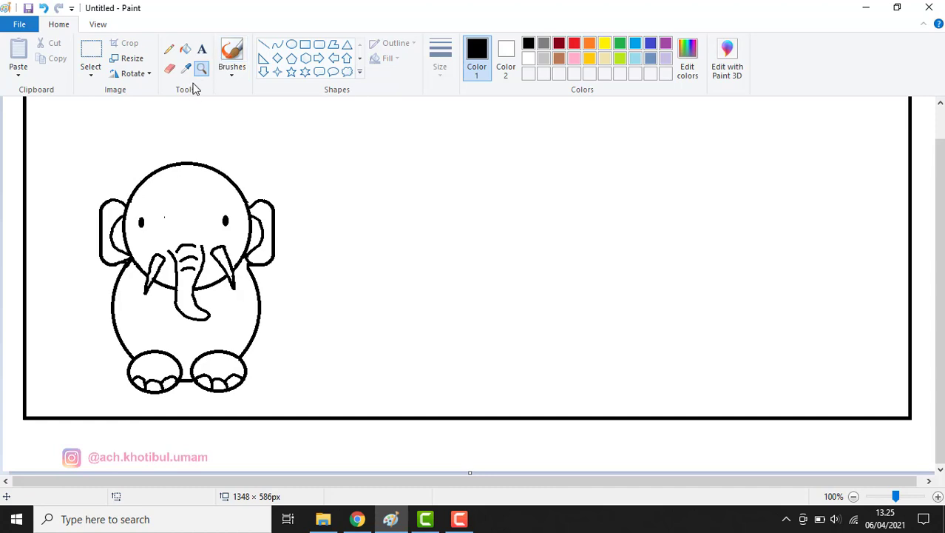
pyautogui.click(185, 50)
pyautogui.click(543, 43)
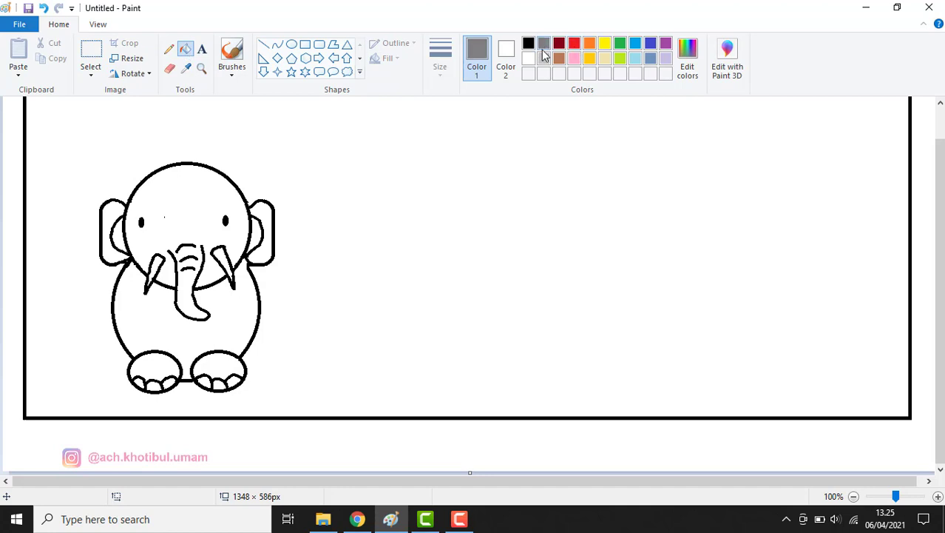
pyautogui.click(549, 57)
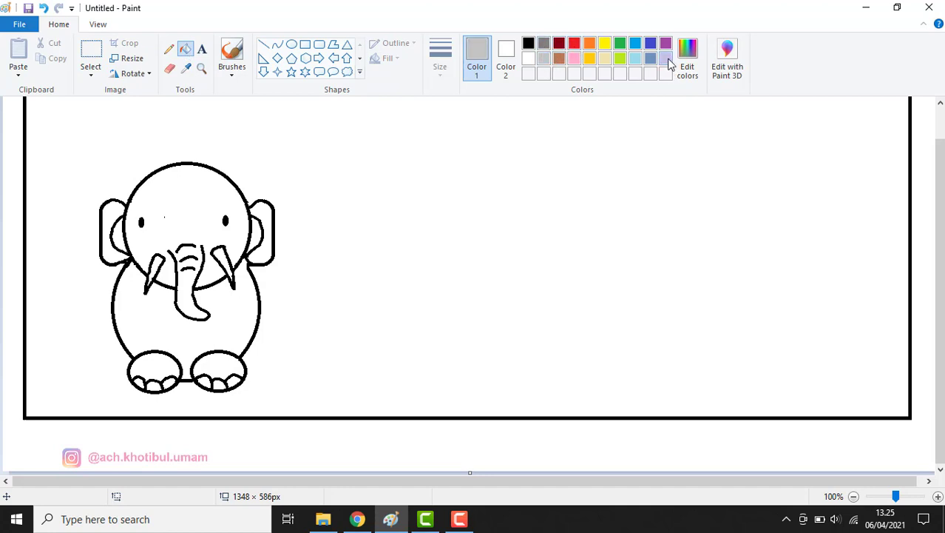
pyautogui.click(176, 210)
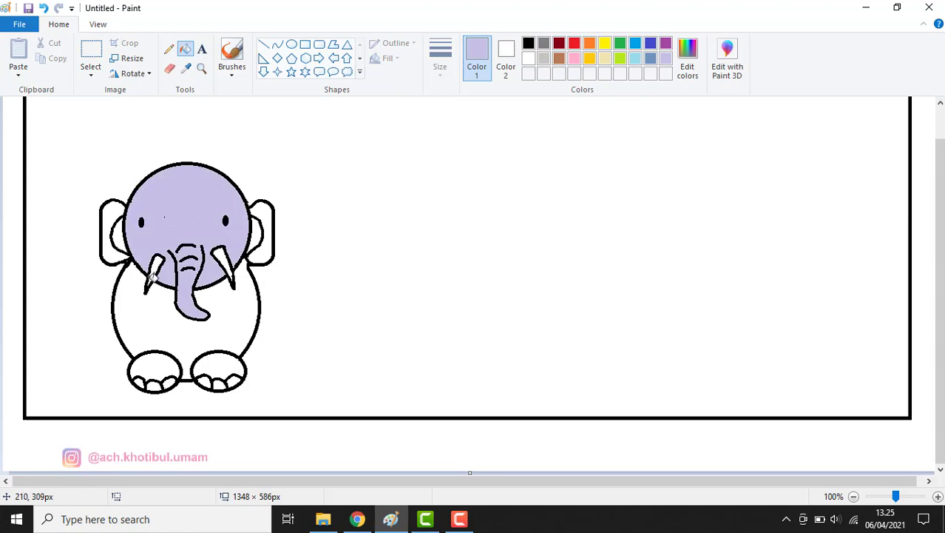
pyautogui.click(156, 317)
pyautogui.click(158, 364)
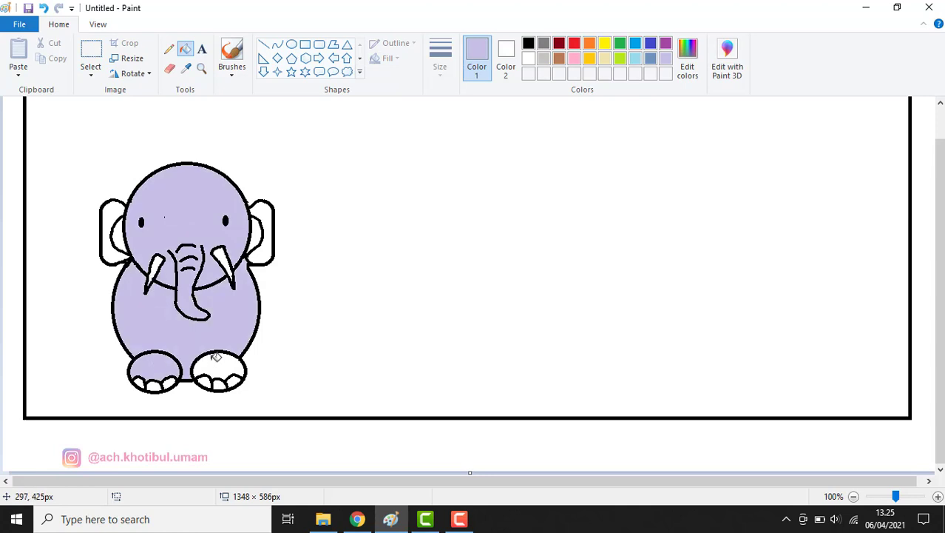
pyautogui.click(224, 361)
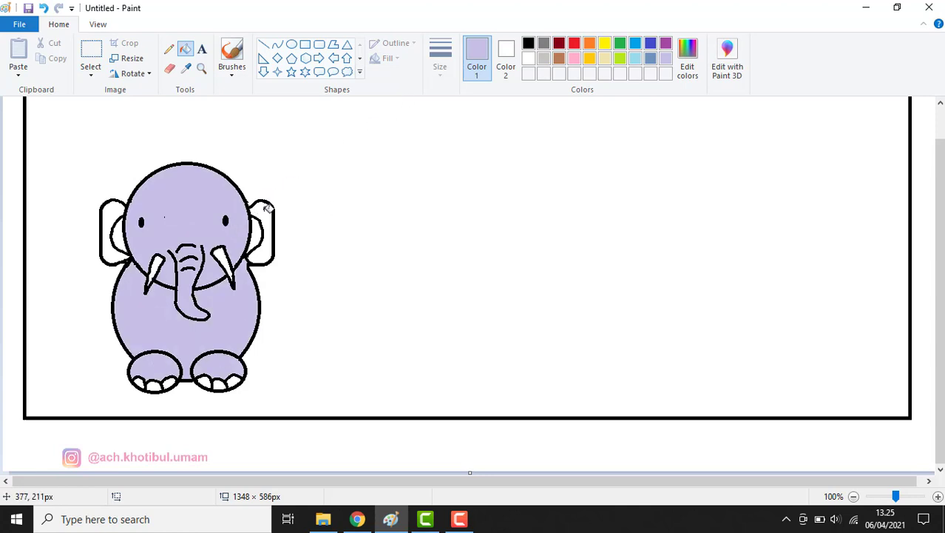
pyautogui.click(261, 210)
pyautogui.click(122, 207)
# Define a darker purple custom colour (Red 156, Green 140, Blue 213) and fill both inner ears with it.
pyautogui.click(687, 57)
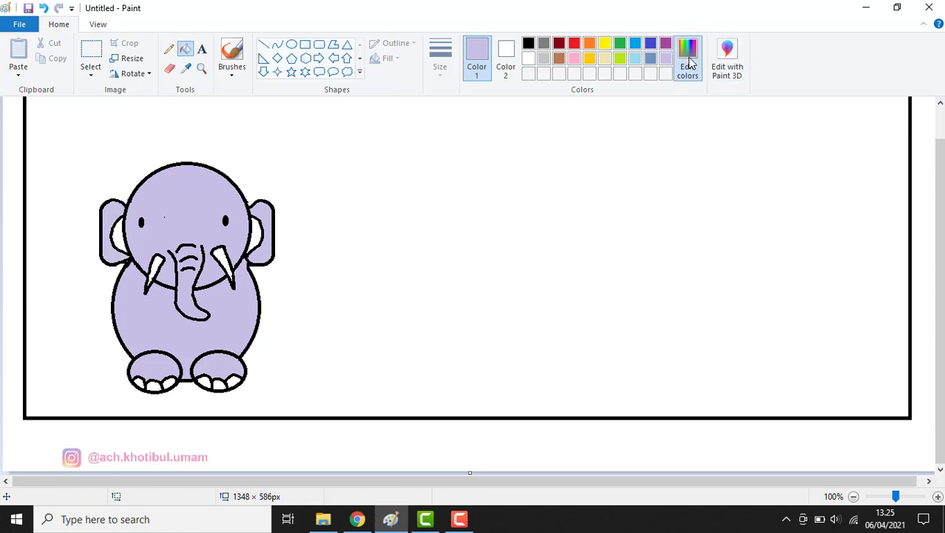
pyautogui.click(616, 203)
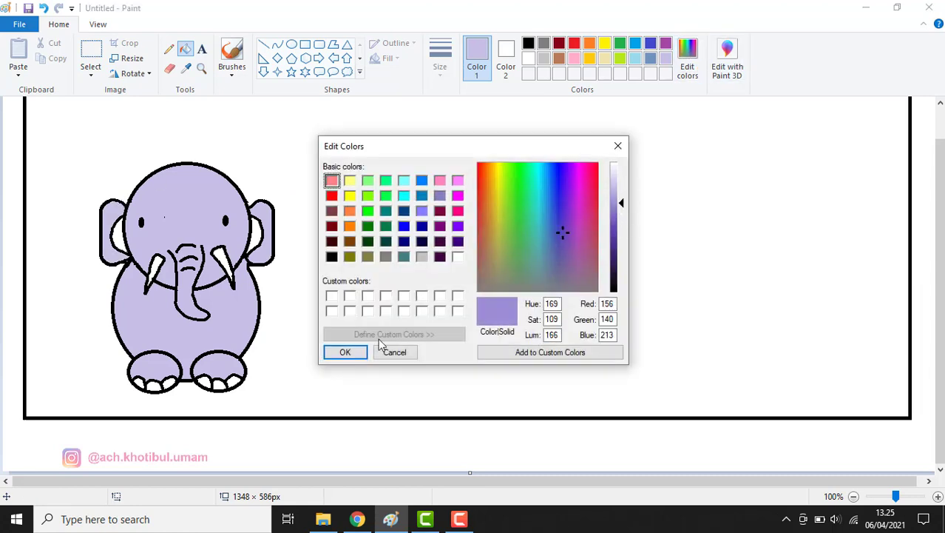
pyautogui.click(344, 352)
pyautogui.click(256, 230)
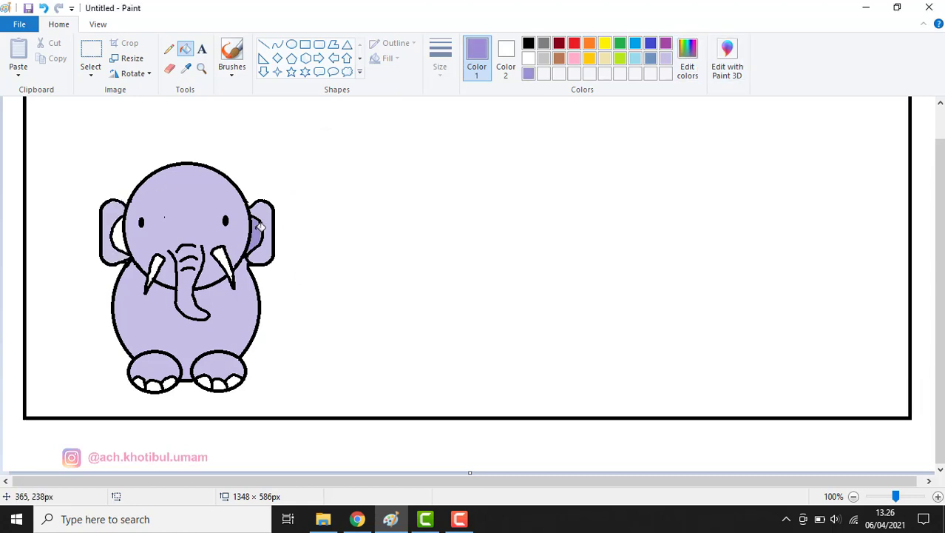
pyautogui.click(122, 232)
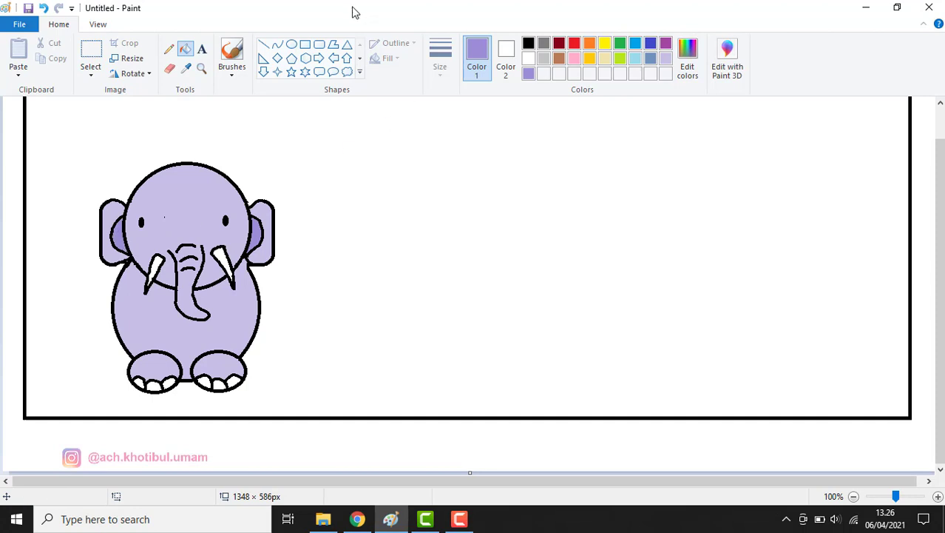
# Fill all the toenails on both feet with light gray.
pyautogui.click(545, 59)
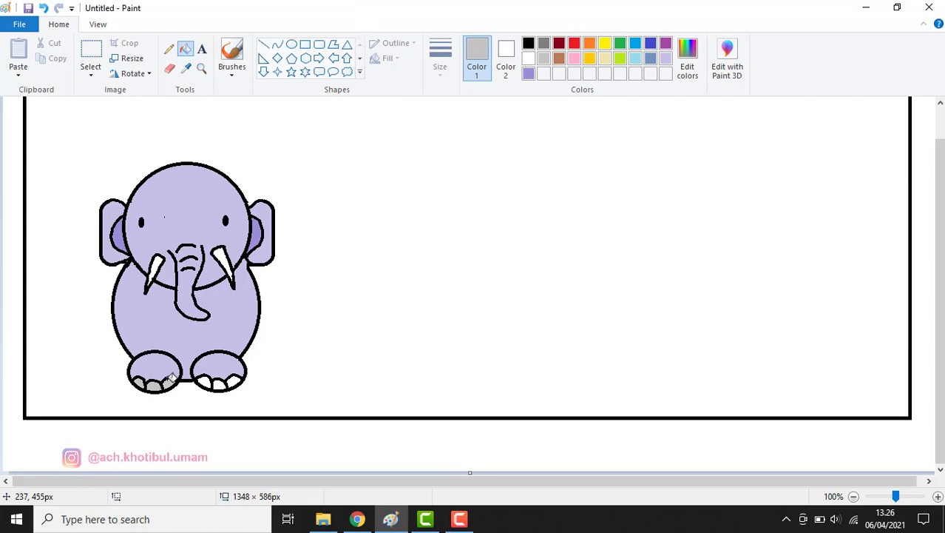
pyautogui.click(172, 378)
pyautogui.click(220, 381)
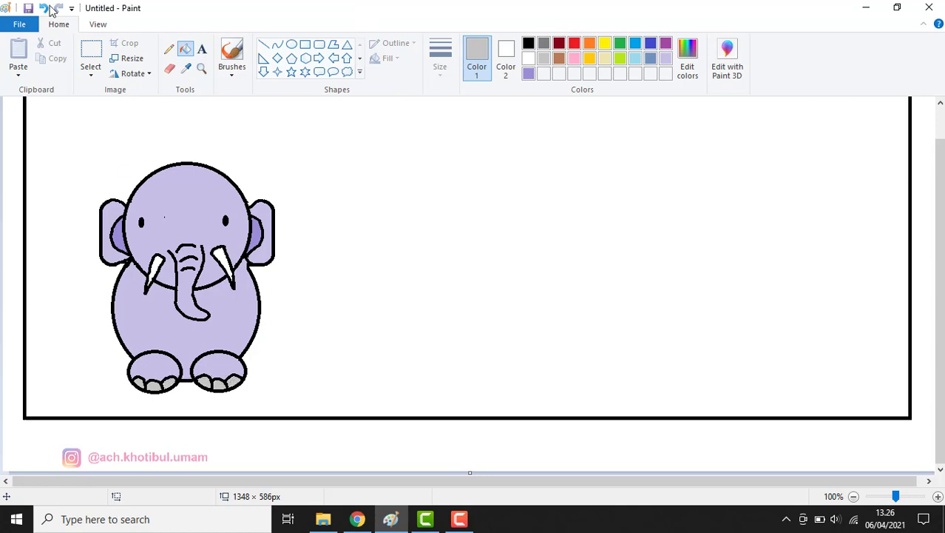
# Duplicate the finished elephant and place the copy to the right of the original, slightly higher inside the frame.
pyautogui.click(92, 50)
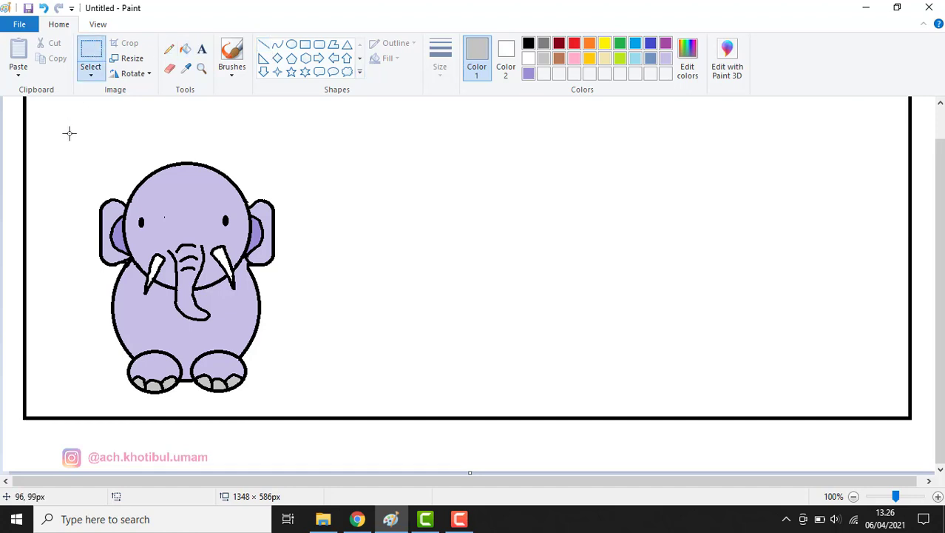
pyautogui.moveTo(70, 133); pyautogui.dragTo(334, 412)
pyautogui.hotkey('ctrl', 'c')
pyautogui.hotkey('ctrl', 'v')
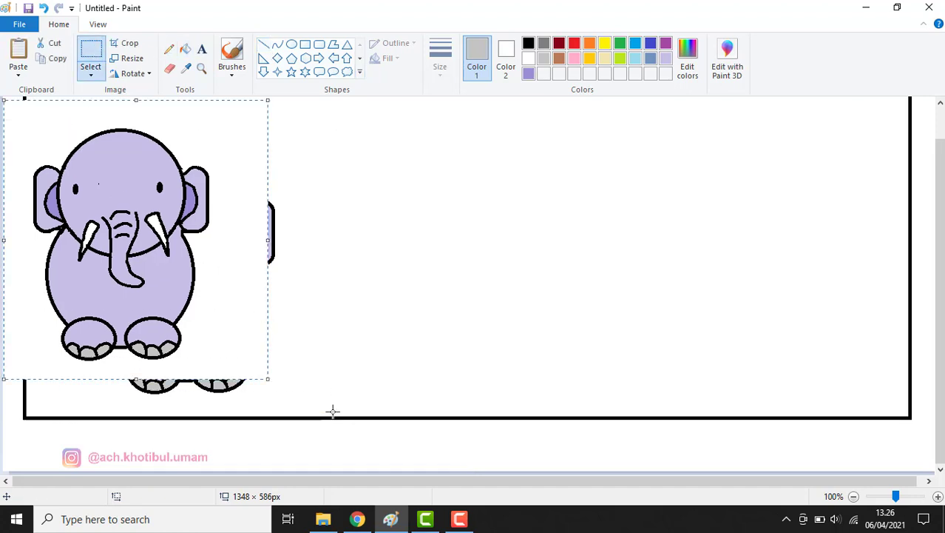
pyautogui.moveTo(135, 230); pyautogui.dragTo(416, 231)
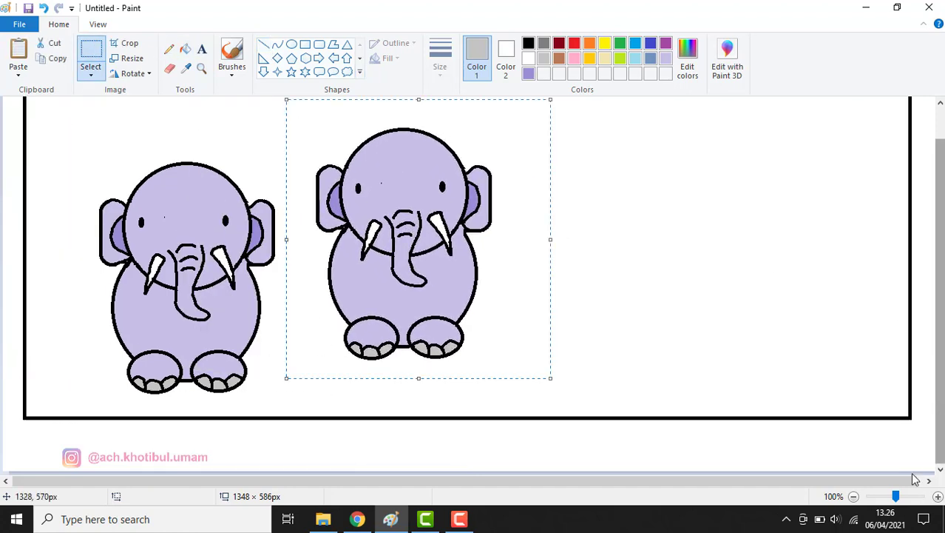
pyautogui.moveTo(940, 322); pyautogui.dragTo(939, 287)
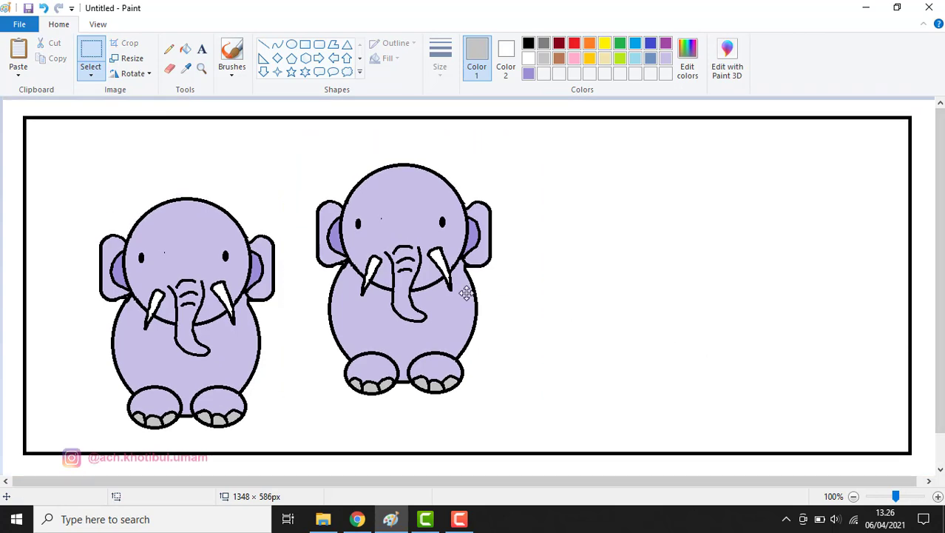
pyautogui.moveTo(465, 291)
pyautogui.mouseDown()
pyautogui.moveTo(451, 274)
pyautogui.moveTo(460, 270)
pyautogui.moveTo(462, 278)
pyautogui.mouseUp()
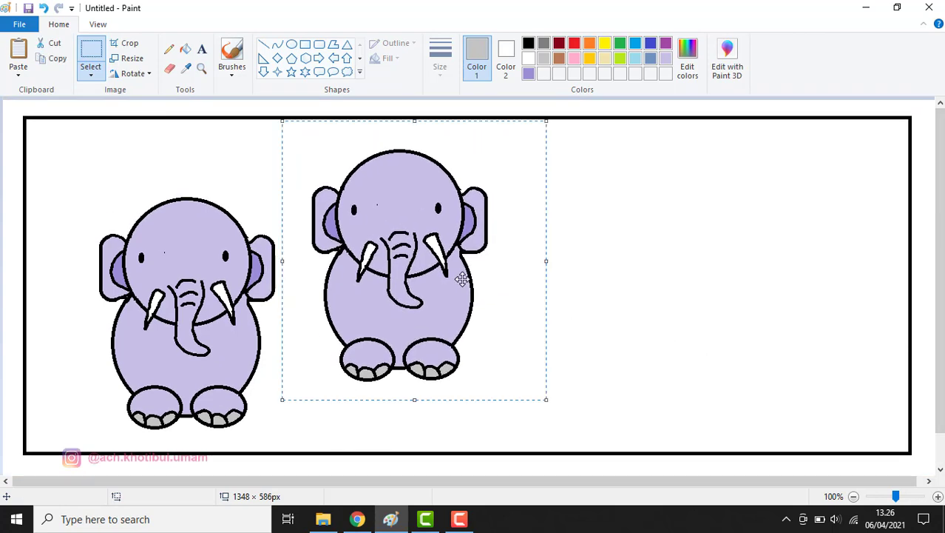
# Paste another elephant copy near the frame's right side and enlarge it slightly.
pyautogui.hotkey('ctrl', 'v')
pyautogui.moveTo(79, 162); pyautogui.dragTo(708, 222)
pyautogui.moveTo(633, 158); pyautogui.dragTo(601, 132)
pyautogui.click(538, 215)
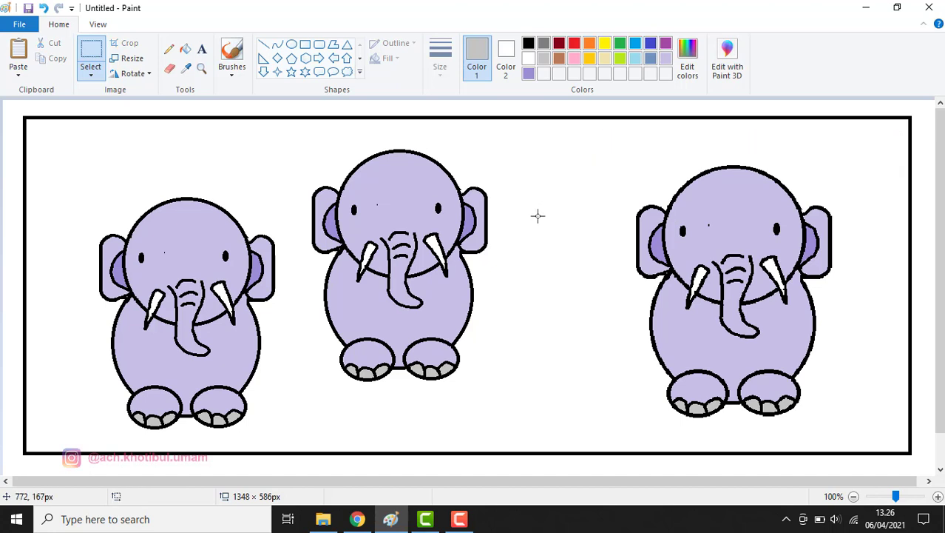
# Recolour the large elephant's body, head, trunk, outer ears and feet with dark gray.
pyautogui.click(185, 49)
pyautogui.click(544, 43)
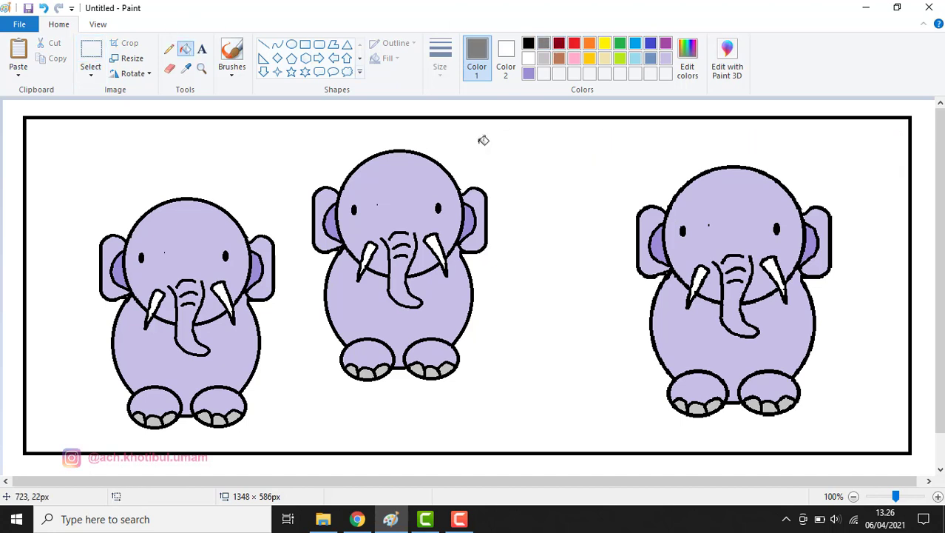
pyautogui.click(684, 330)
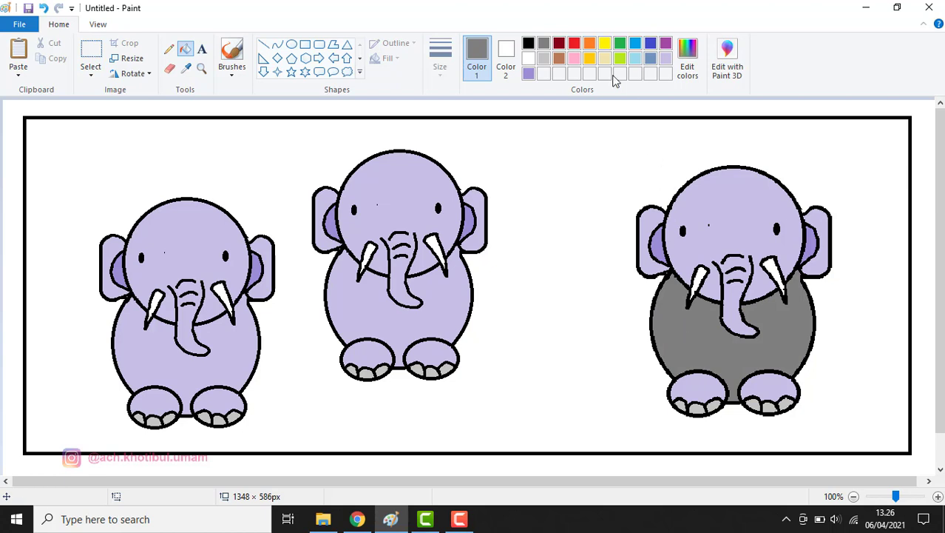
pyautogui.click(755, 195)
pyautogui.click(657, 212)
pyautogui.click(820, 218)
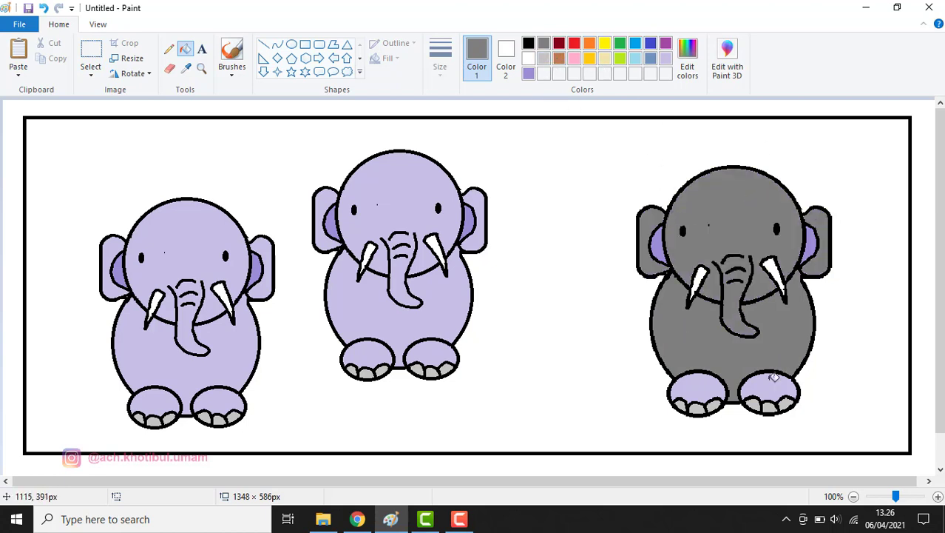
pyautogui.click(773, 377)
pyautogui.click(686, 390)
# Fill both inner ears of the dark gray elephant with light gray.
pyautogui.click(544, 58)
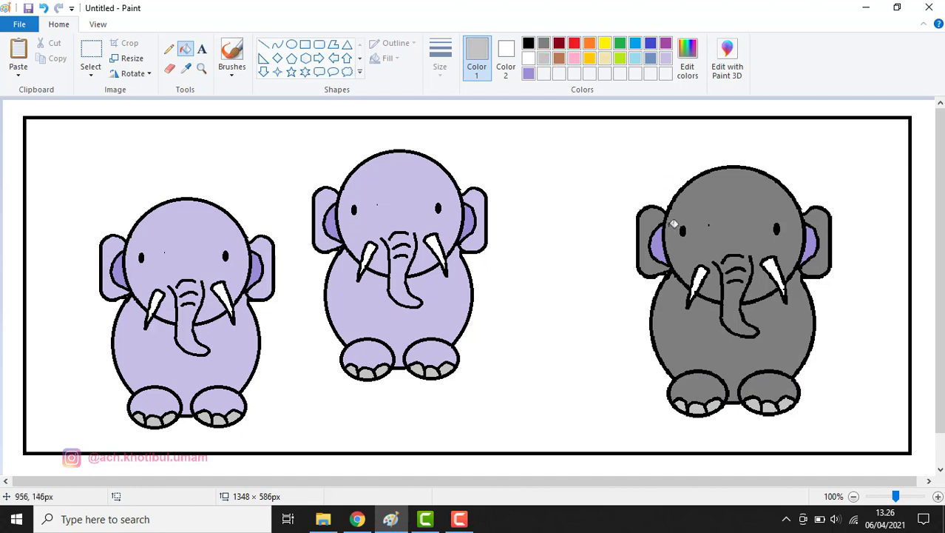
pyautogui.click(663, 238)
pyautogui.click(808, 239)
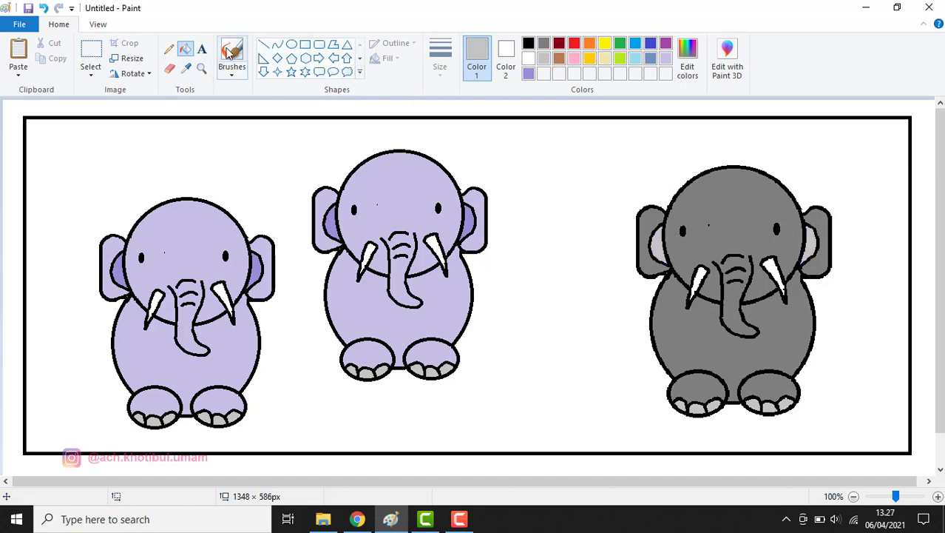
# Draw a small curved black tail with the Pencil on the right side of each of the three elephants' bodies.
pyautogui.click(169, 49)
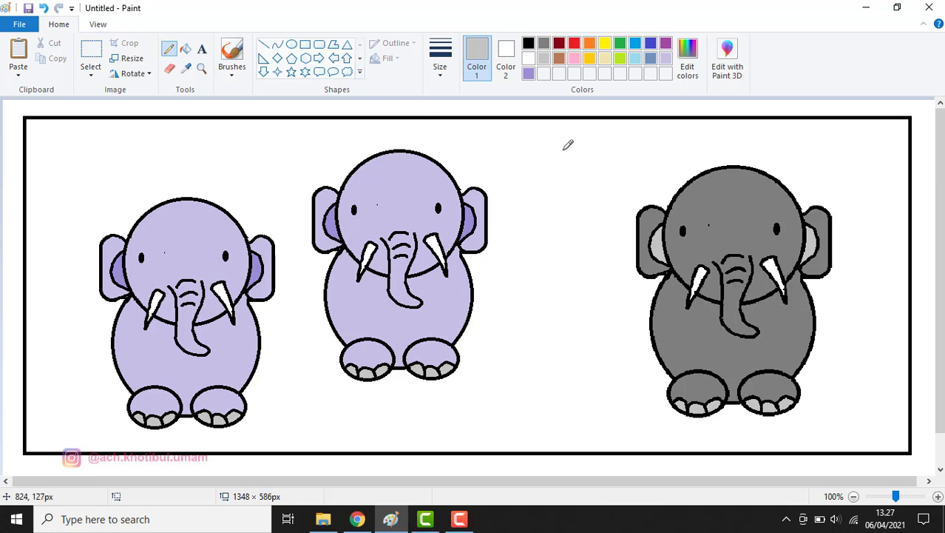
pyautogui.click(528, 43)
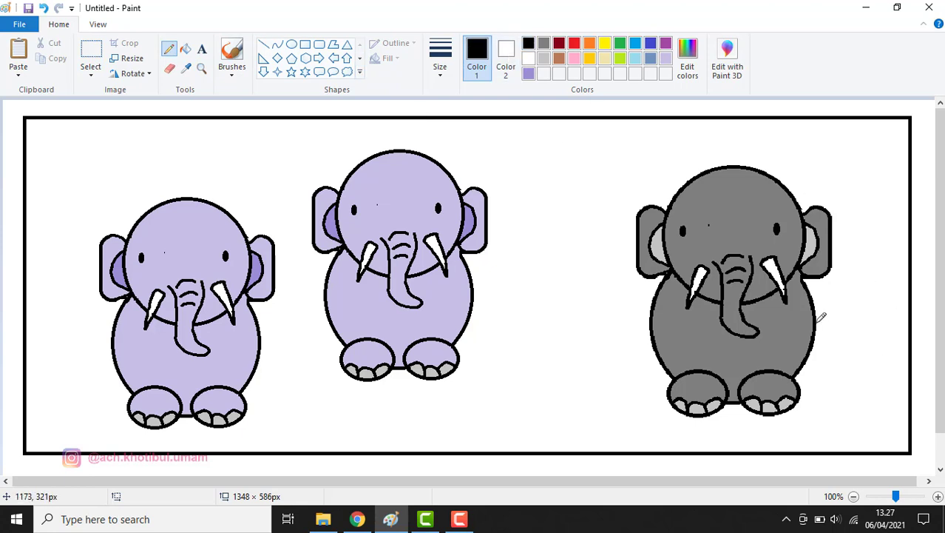
pyautogui.moveTo(817, 320); pyautogui.dragTo(837, 316)
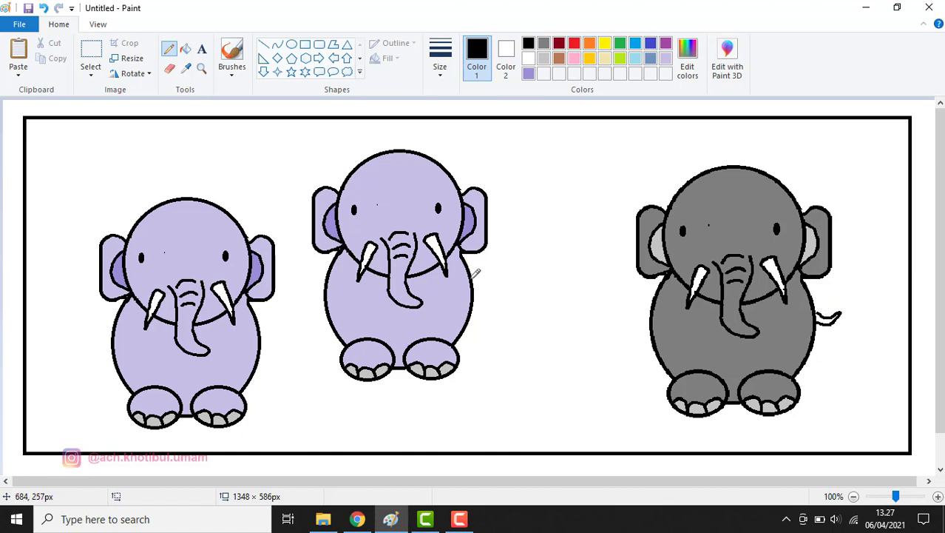
pyautogui.moveTo(478, 287)
pyautogui.mouseDown()
pyautogui.moveTo(502, 303)
pyautogui.moveTo(491, 305)
pyautogui.mouseUp()
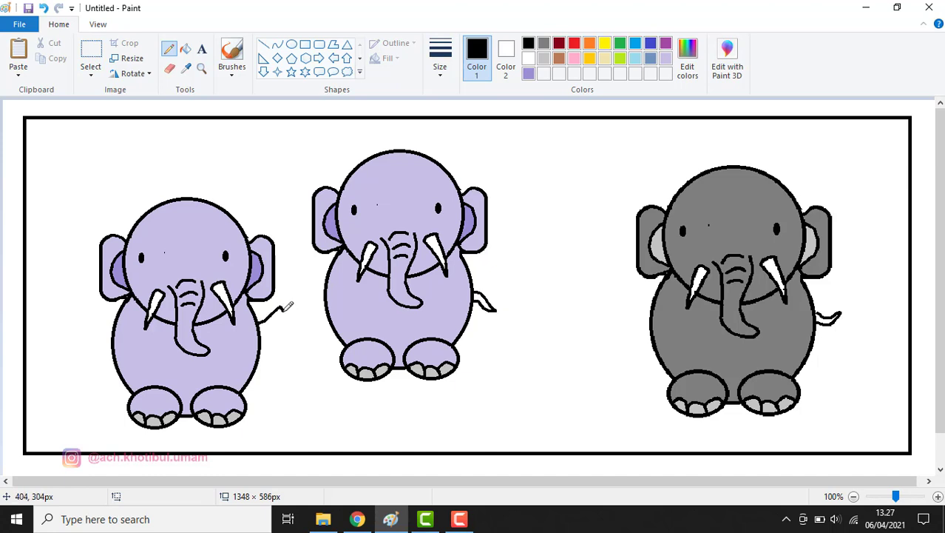
pyautogui.moveTo(285, 311); pyautogui.dragTo(276, 315)
# Fill the tails of the two lavender elephants with the custom purple and the gray elephant's tail with dark gray.
pyautogui.click(186, 49)
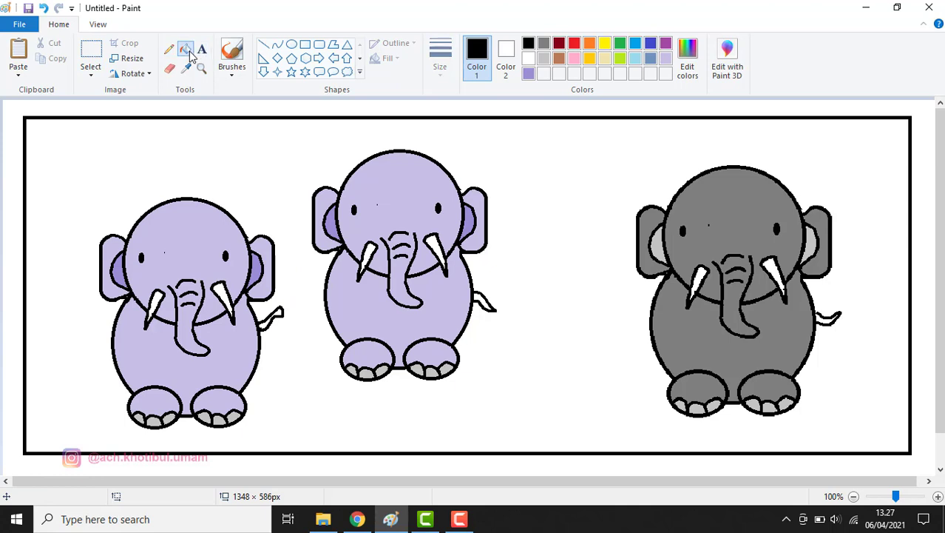
pyautogui.click(530, 74)
pyautogui.click(481, 298)
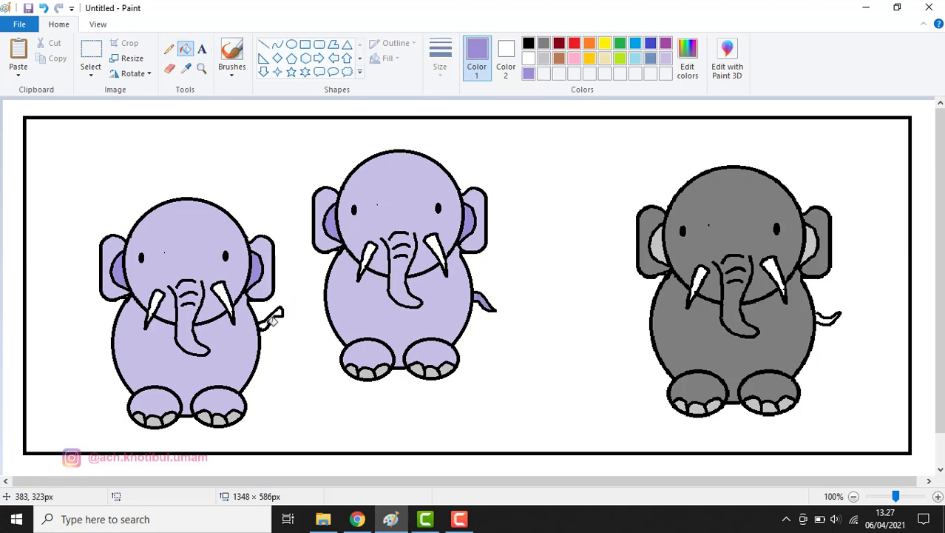
pyautogui.click(270, 319)
pyautogui.click(543, 43)
pyautogui.click(826, 318)
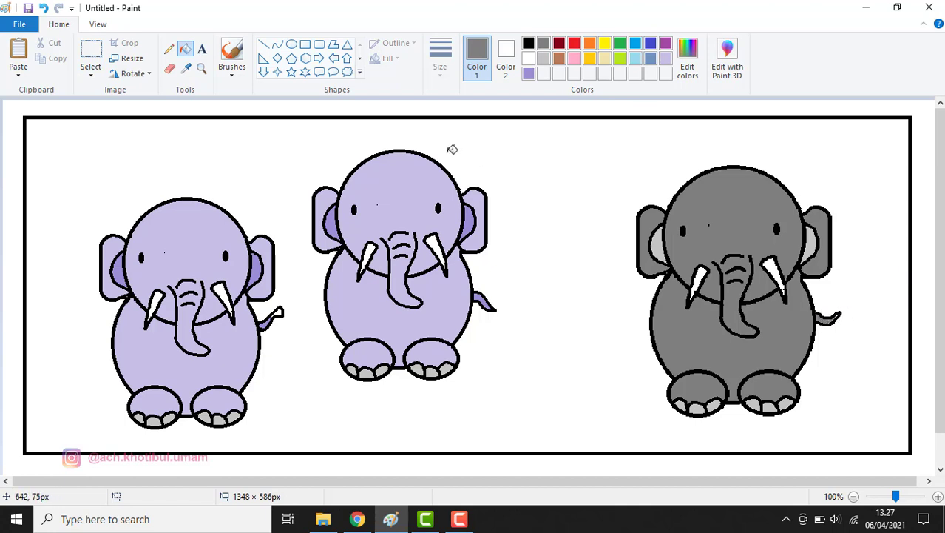
# Draw a wavy black ground line with the Pencil behind the elephants, from the frame's left edge to its right edge.
pyautogui.click(169, 49)
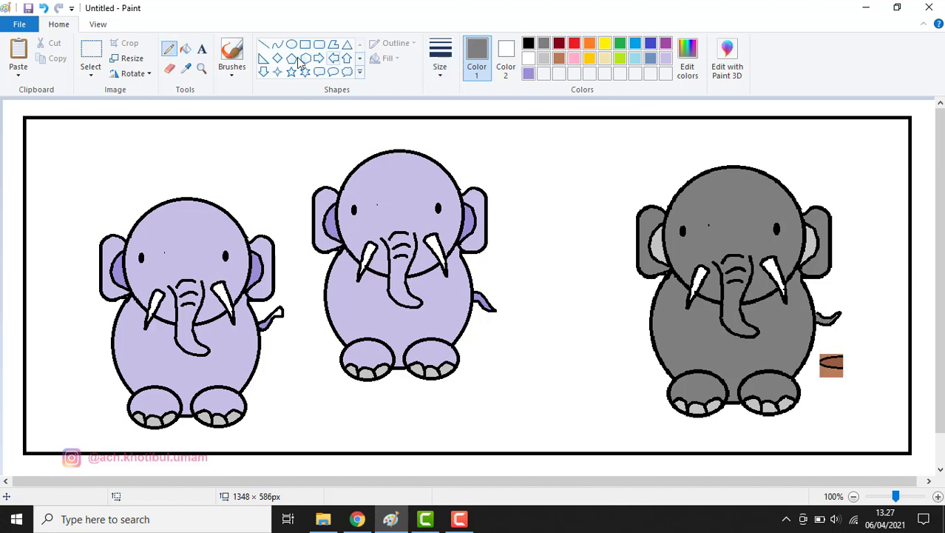
pyautogui.click(528, 43)
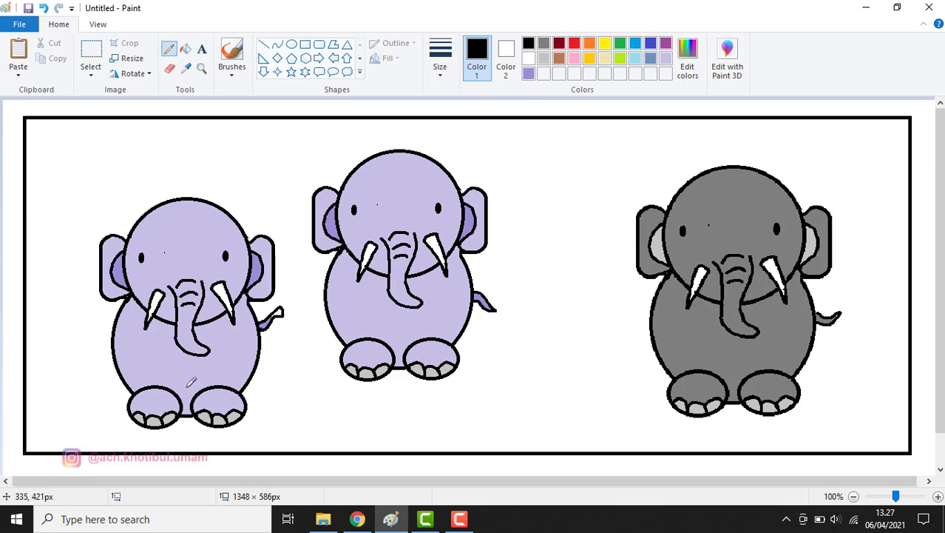
pyautogui.moveTo(118, 376); pyautogui.dragTo(33, 363)
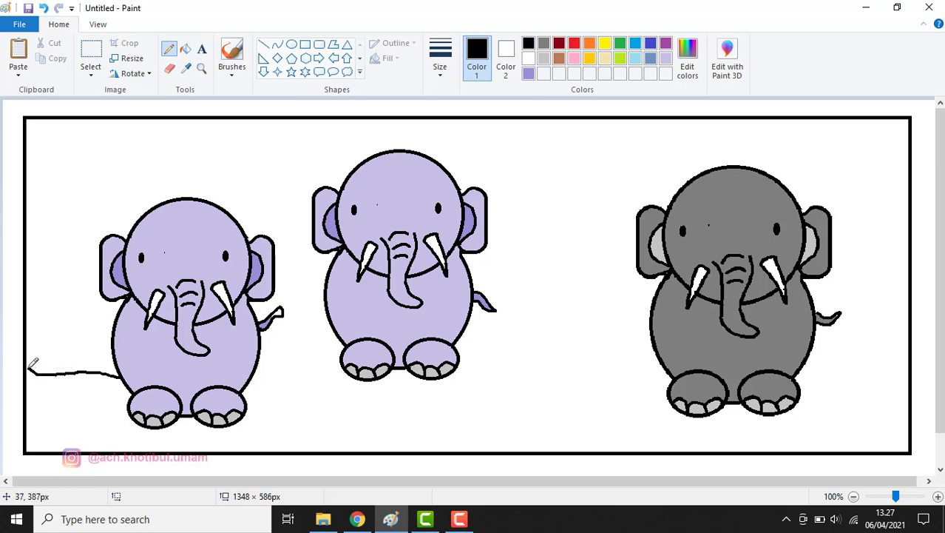
pyautogui.moveTo(255, 364)
pyautogui.mouseDown()
pyautogui.moveTo(279, 366)
pyautogui.moveTo(342, 339)
pyautogui.mouseUp()
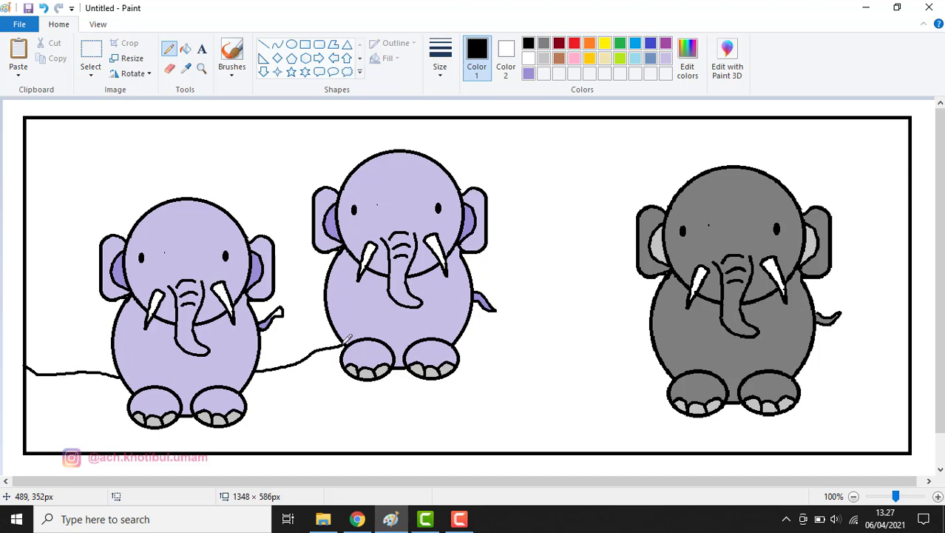
pyautogui.moveTo(466, 326)
pyautogui.mouseDown()
pyautogui.moveTo(587, 346)
pyautogui.moveTo(639, 338)
pyautogui.mouseUp()
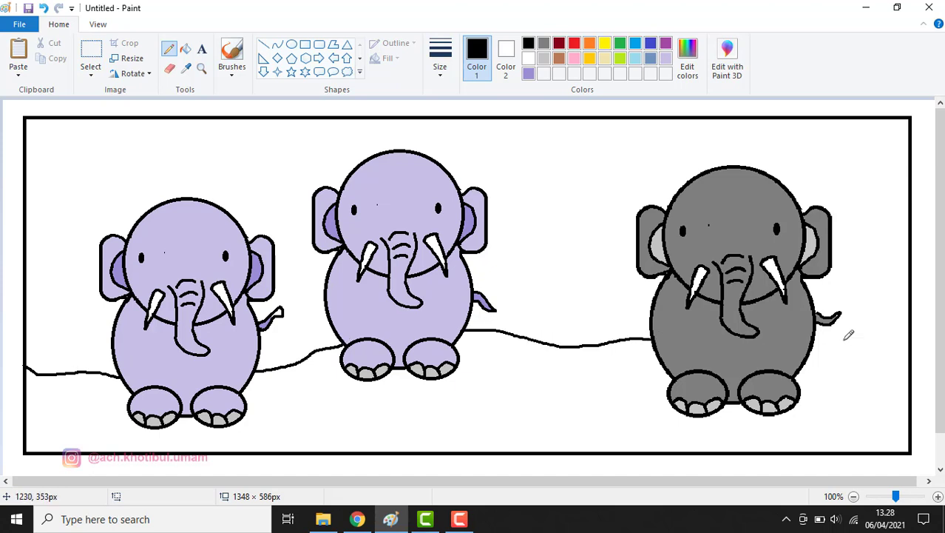
pyautogui.moveTo(843, 330); pyautogui.dragTo(914, 334)
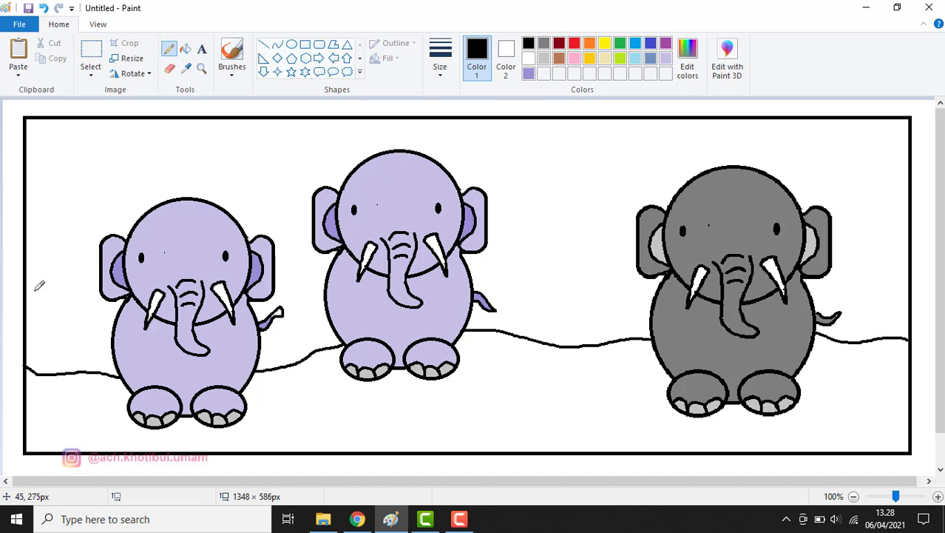
# Draw a zigzag grass outline above the ground line, across all gaps between the elephants and the frame edges.
pyautogui.moveTo(27, 282)
pyautogui.mouseDown()
pyautogui.moveTo(48, 304)
pyautogui.moveTo(53, 285)
pyautogui.moveTo(66, 305)
pyautogui.moveTo(72, 282)
pyautogui.moveTo(97, 298)
pyautogui.mouseUp()
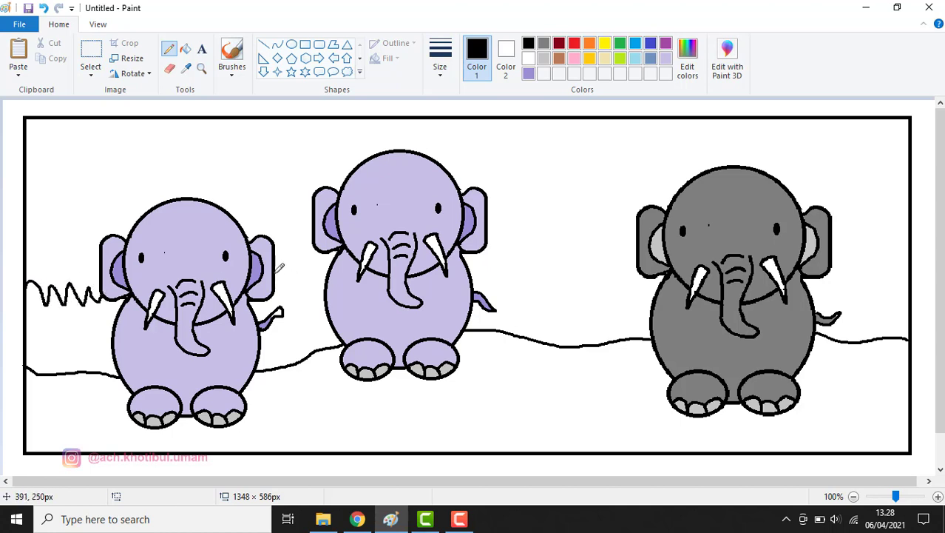
pyautogui.moveTo(278, 269)
pyautogui.mouseDown()
pyautogui.moveTo(301, 278)
pyautogui.moveTo(326, 266)
pyautogui.mouseUp()
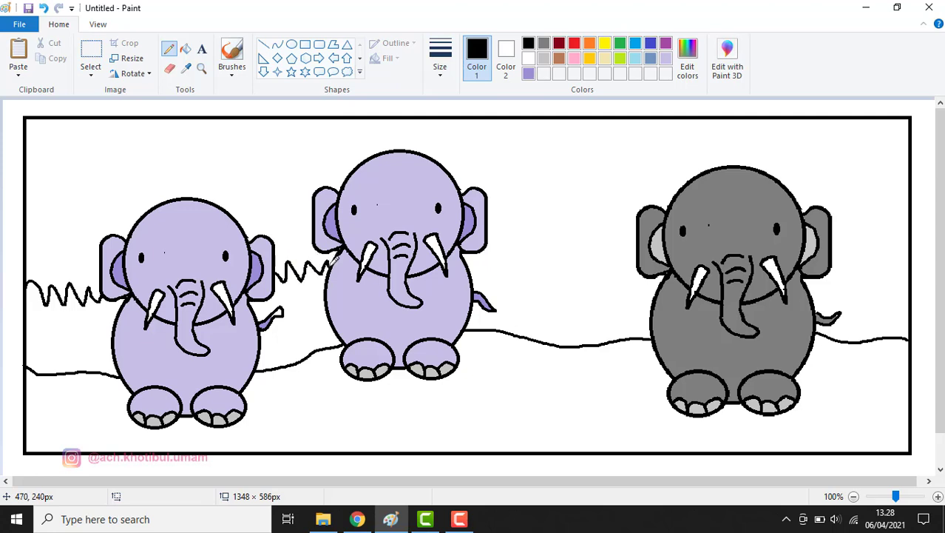
pyautogui.moveTo(470, 266)
pyautogui.mouseDown()
pyautogui.moveTo(492, 257)
pyautogui.moveTo(518, 272)
pyautogui.moveTo(525, 257)
pyautogui.moveTo(546, 271)
pyautogui.moveTo(556, 246)
pyautogui.moveTo(579, 276)
pyautogui.moveTo(596, 253)
pyautogui.moveTo(628, 272)
pyautogui.mouseUp()
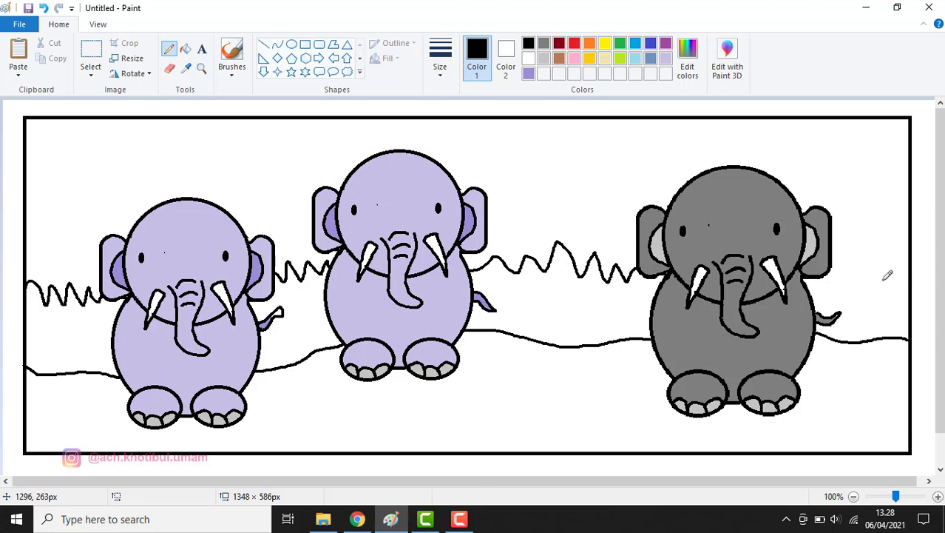
pyautogui.moveTo(835, 252)
pyautogui.mouseDown()
pyautogui.moveTo(847, 278)
pyautogui.moveTo(866, 250)
pyautogui.moveTo(877, 270)
pyautogui.moveTo(890, 233)
pyautogui.moveTo(898, 260)
pyautogui.moveTo(908, 233)
pyautogui.mouseUp()
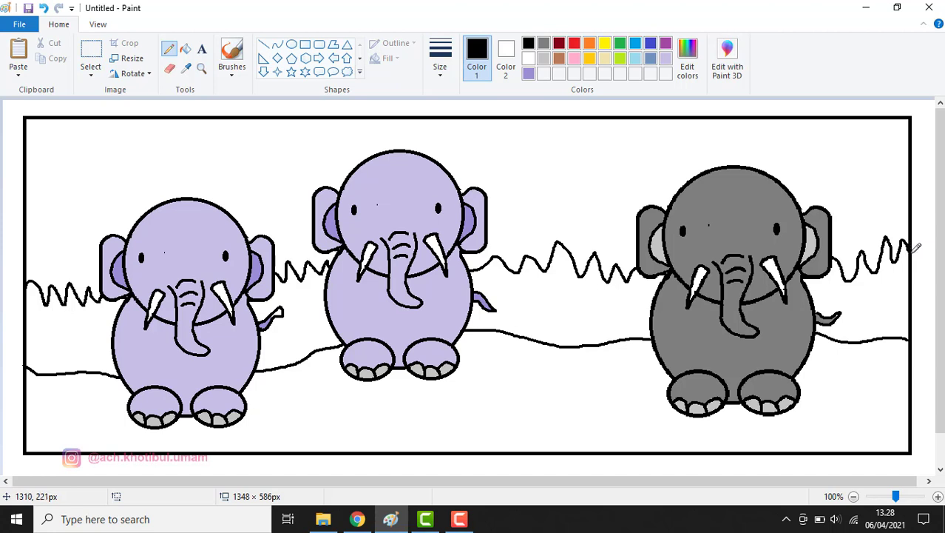
# Draw a flat ellipse about 97 × 34 px on the ground right of the middle elephant, using the second-thinnest outline.
pyautogui.click(292, 45)
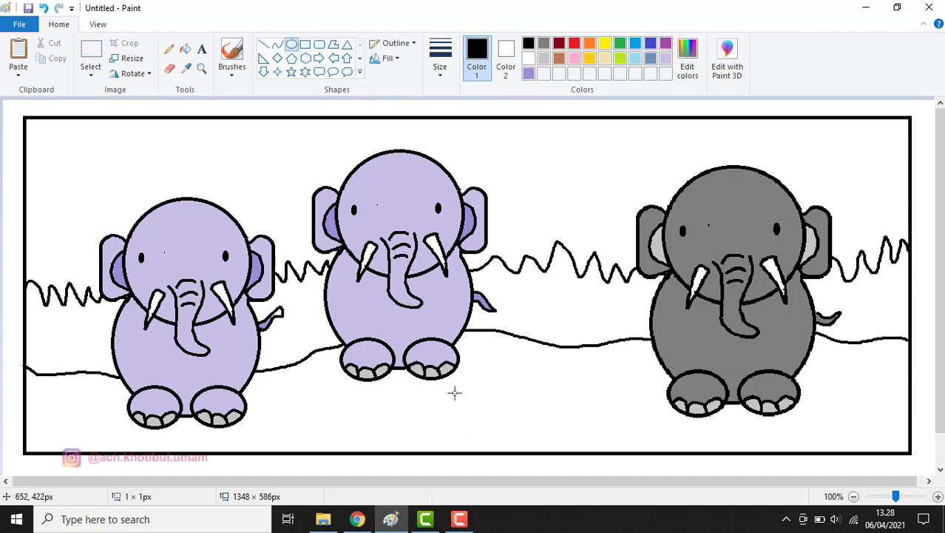
pyautogui.moveTo(455, 393); pyautogui.dragTo(523, 416)
pyautogui.click(448, 66)
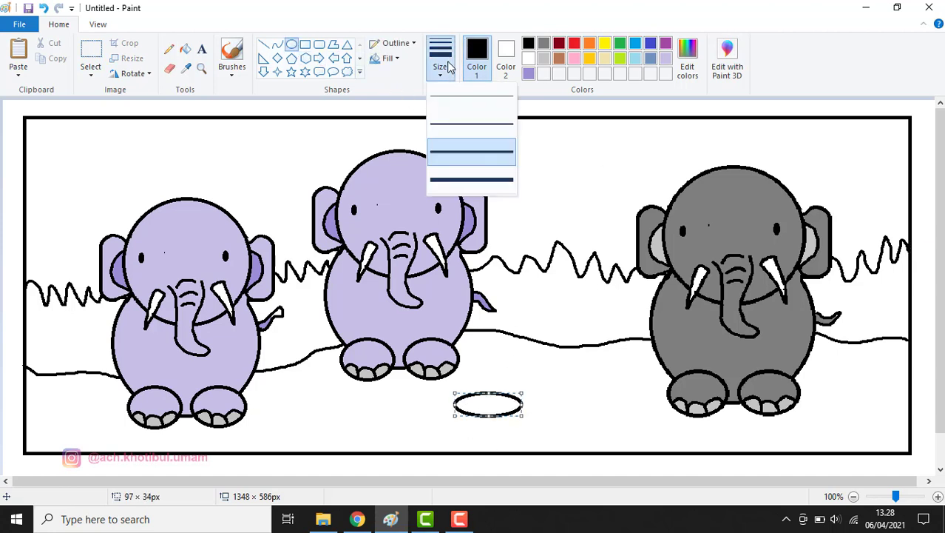
pyautogui.click(442, 125)
# Scatter twelve more flat ellipses of various sizes across the ground around the elephants' feet.
pyautogui.moveTo(579, 364); pyautogui.dragTo(603, 372)
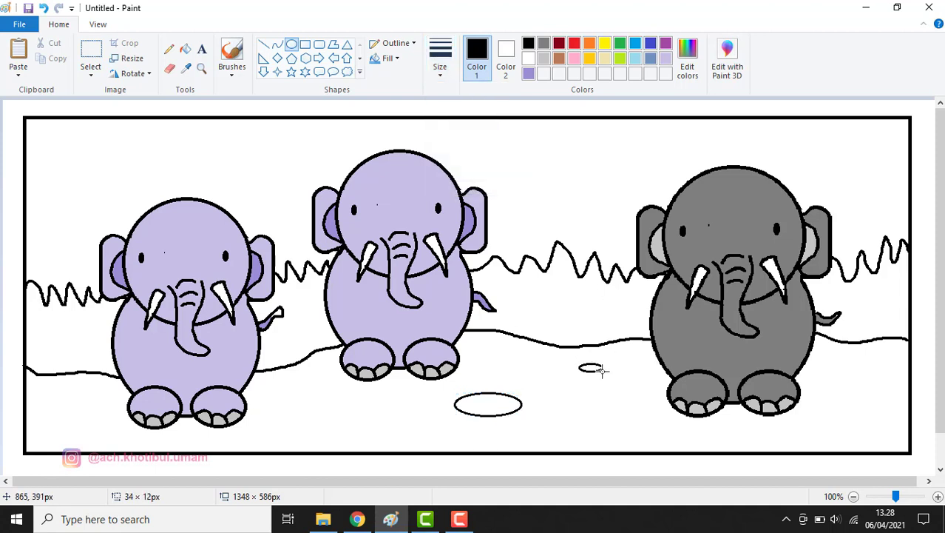
pyautogui.moveTo(600, 408); pyautogui.dragTo(647, 423)
pyautogui.moveTo(265, 416); pyautogui.dragTo(312, 425)
pyautogui.moveTo(54, 402); pyautogui.dragTo(125, 428)
pyautogui.moveTo(375, 418); pyautogui.dragTo(444, 441)
pyautogui.moveTo(817, 356); pyautogui.dragTo(874, 368)
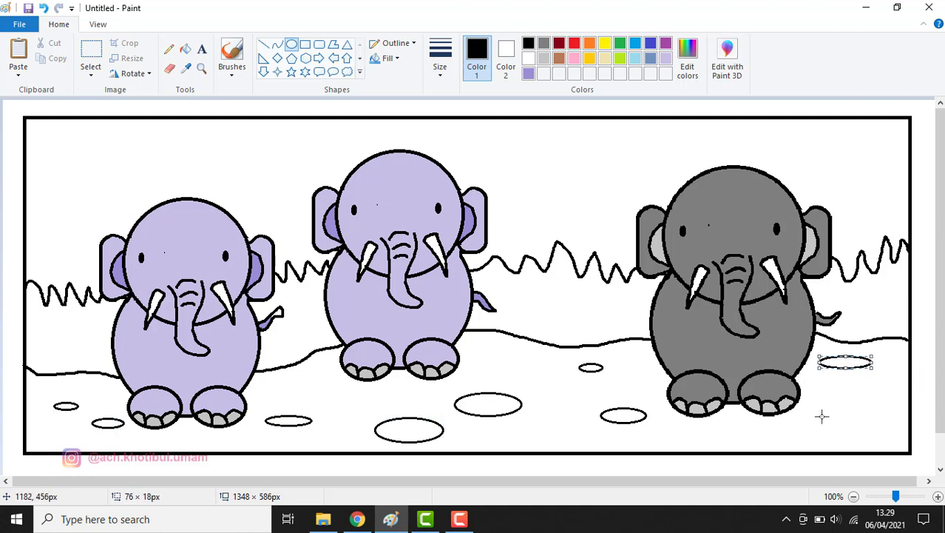
pyautogui.moveTo(821, 416); pyautogui.dragTo(896, 438)
pyautogui.moveTo(754, 441); pyautogui.dragTo(696, 424)
pyautogui.moveTo(560, 432); pyautogui.dragTo(538, 425)
pyautogui.moveTo(484, 362); pyautogui.dragTo(477, 360)
pyautogui.moveTo(326, 375); pyautogui.dragTo(346, 385)
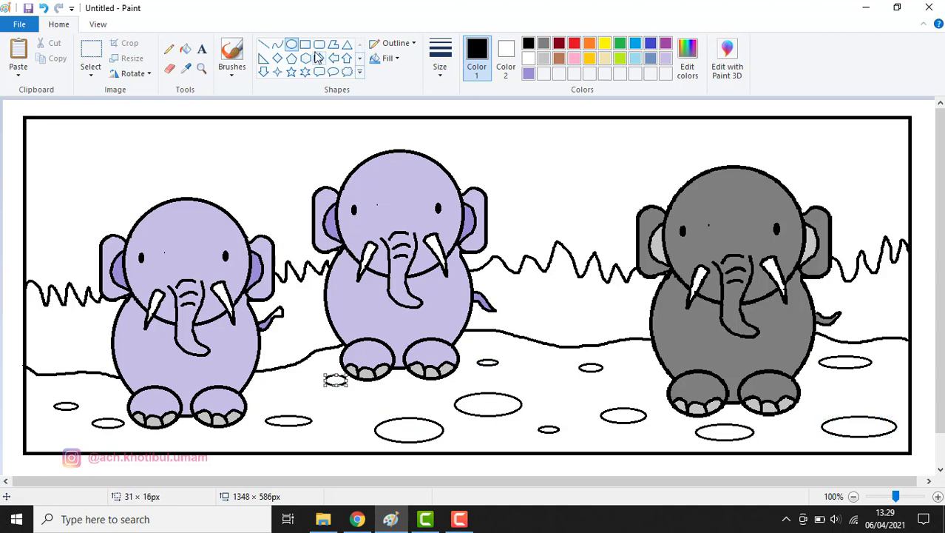
# Fill the ground around the ellipses with brown.
pyautogui.click(185, 49)
pyautogui.click(559, 59)
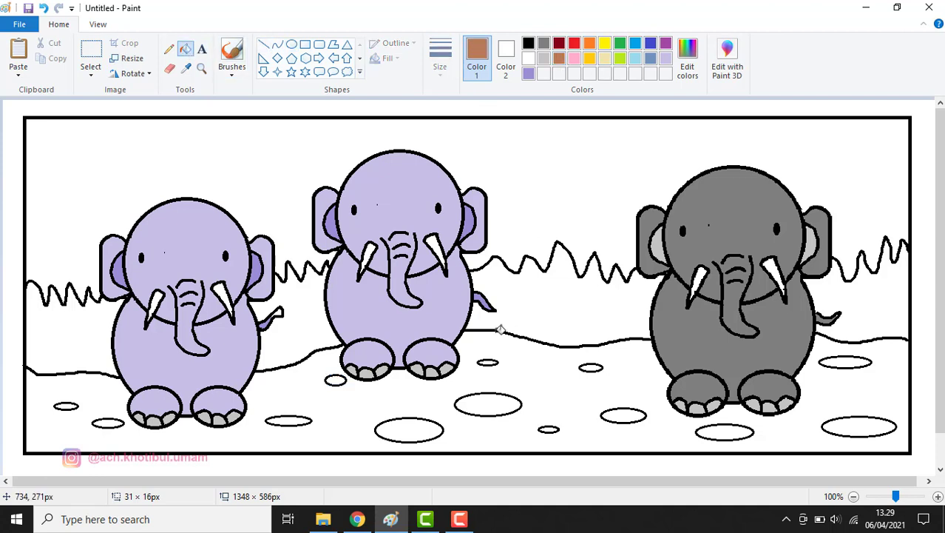
pyautogui.click(500, 383)
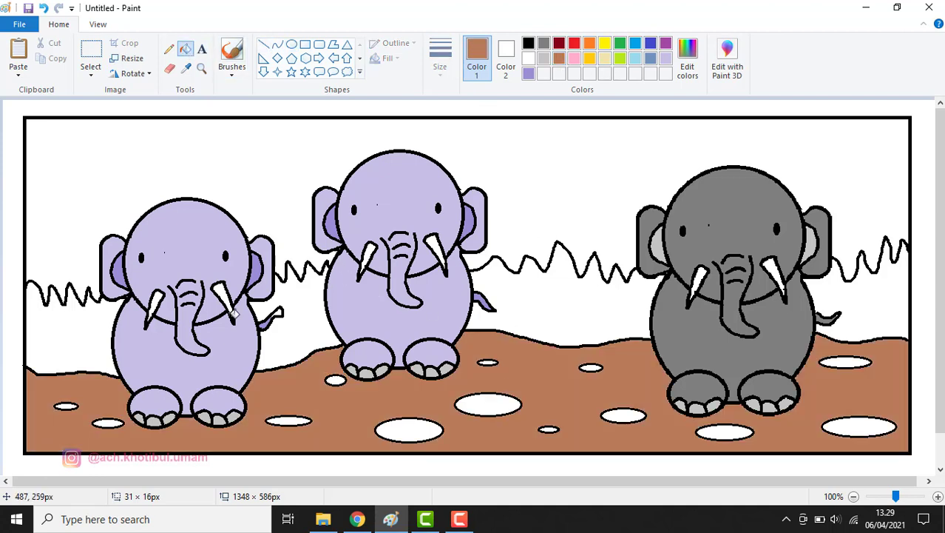
# Undo the stray fill on the ground line and mix a darker shade of the ground's brown as the drawing colour.
pyautogui.click(49, 370)
pyautogui.hotkey('ctrl', 'z')
pyautogui.click(686, 61)
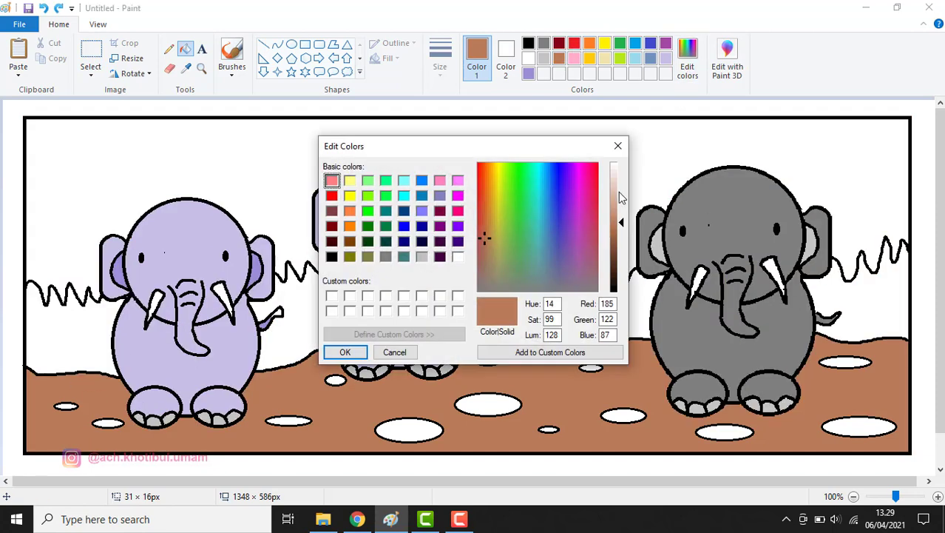
pyautogui.click(619, 246)
pyautogui.click(345, 352)
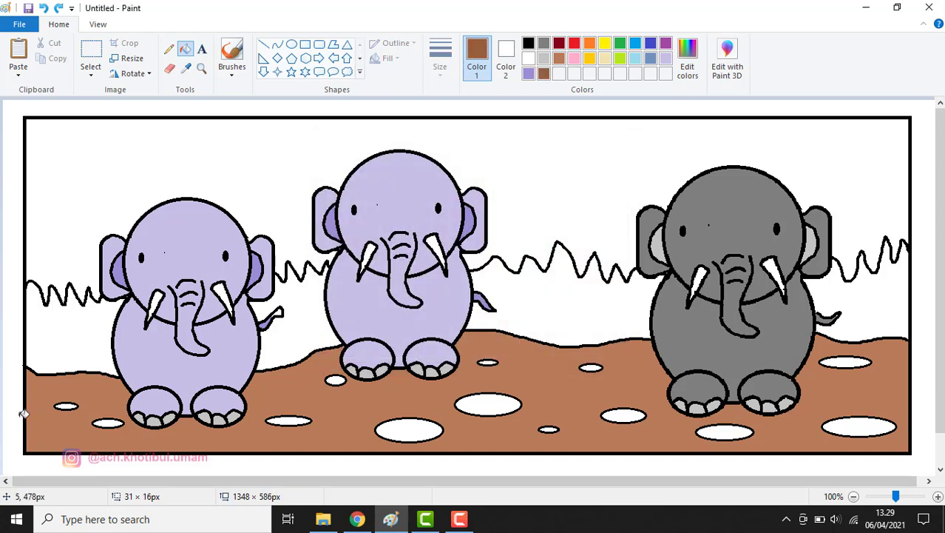
# Fill all thirteen ellipses on the ground with the darker brown.
pyautogui.click(73, 404)
pyautogui.click(111, 422)
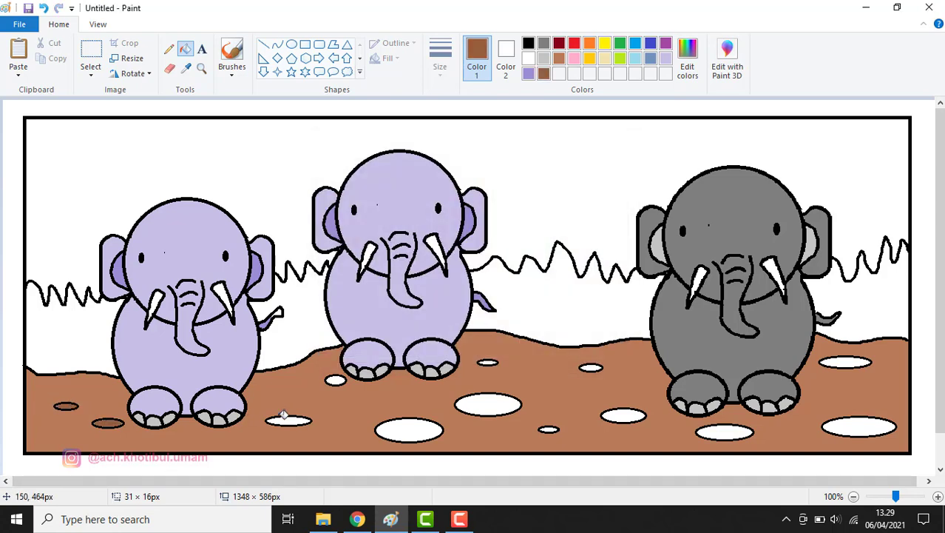
pyautogui.click(289, 418)
pyautogui.click(406, 425)
pyautogui.click(484, 406)
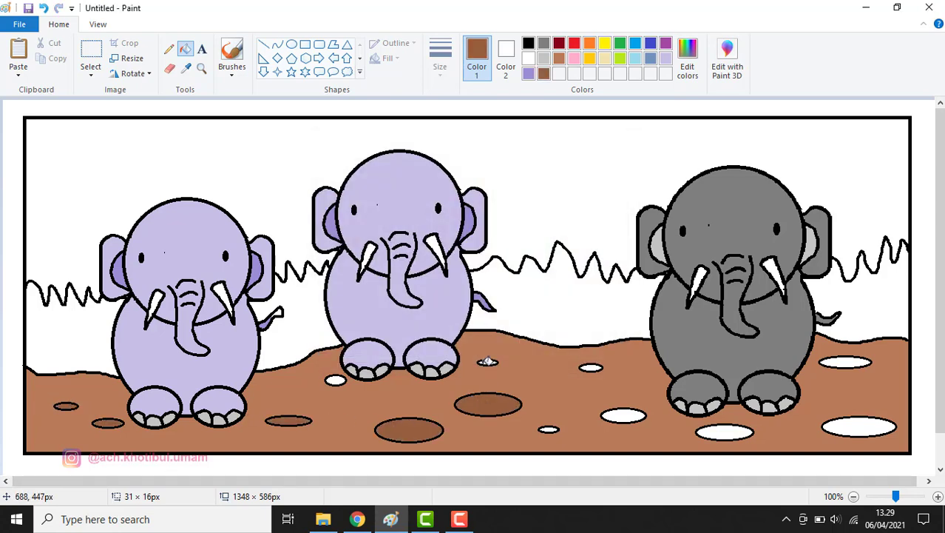
pyautogui.click(488, 361)
pyautogui.click(340, 377)
pyautogui.click(596, 364)
pyautogui.click(619, 411)
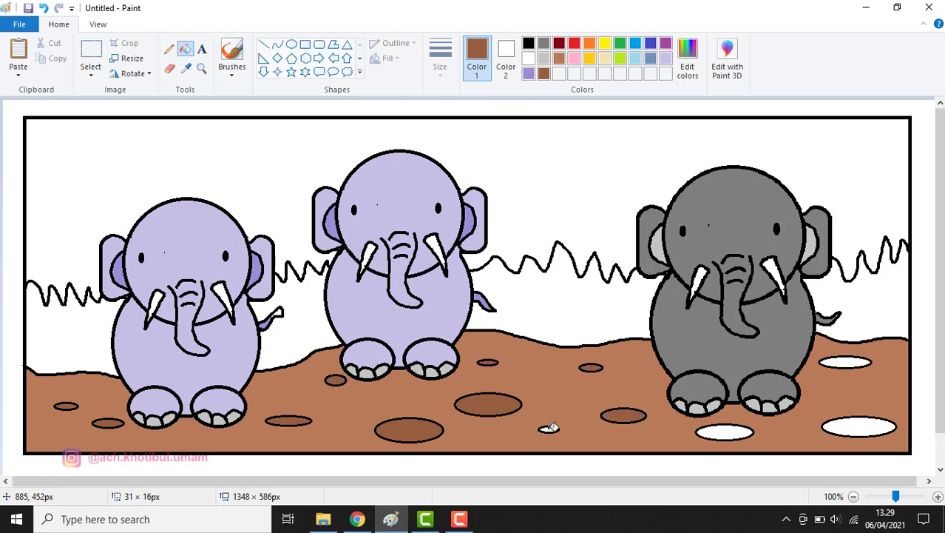
pyautogui.click(554, 427)
pyautogui.click(727, 429)
pyautogui.click(835, 425)
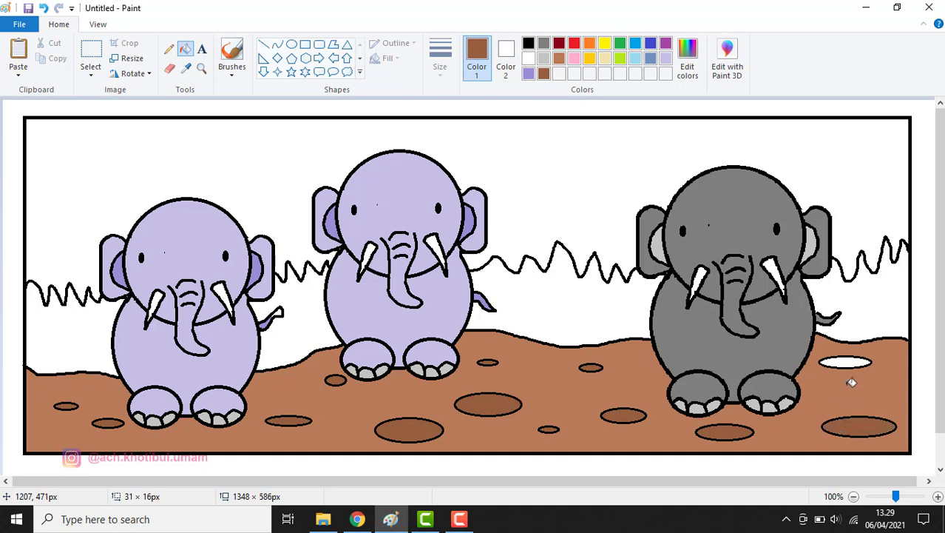
pyautogui.click(847, 360)
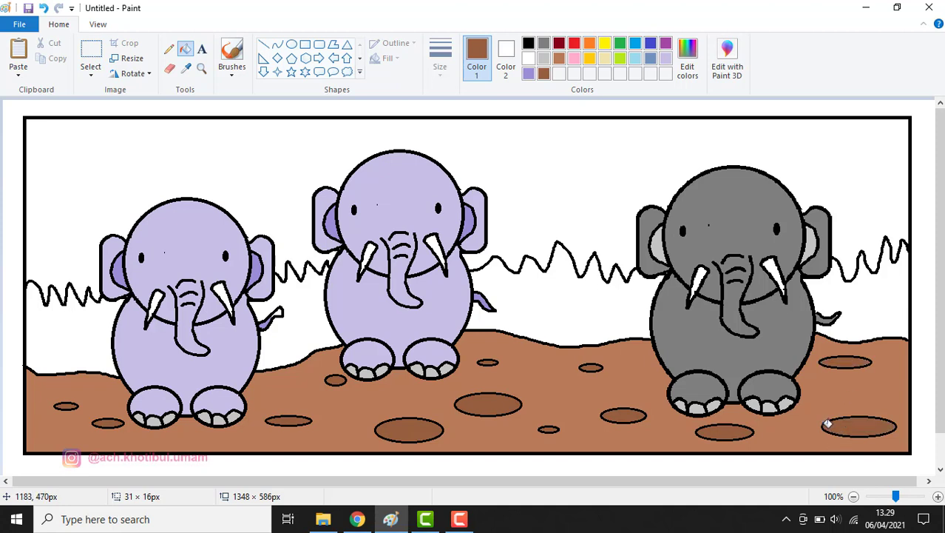
# Recolour the black outlines of all the ground ellipses with the same darker brown as their insides.
pyautogui.click(827, 424)
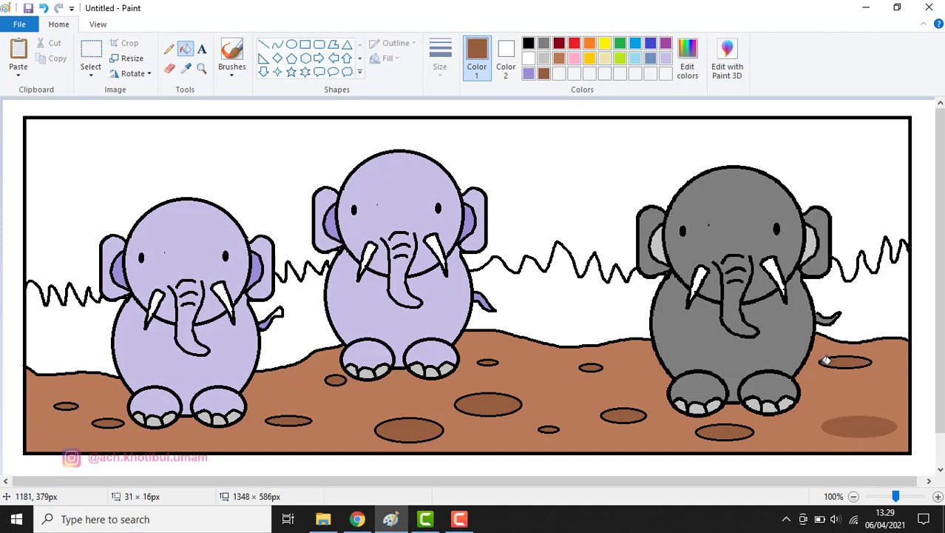
pyautogui.click(826, 360)
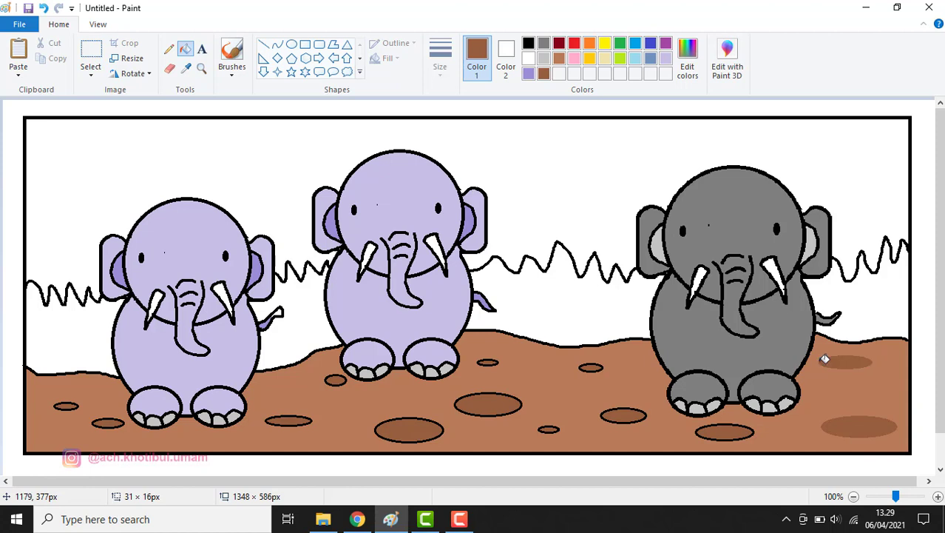
pyautogui.click(700, 429)
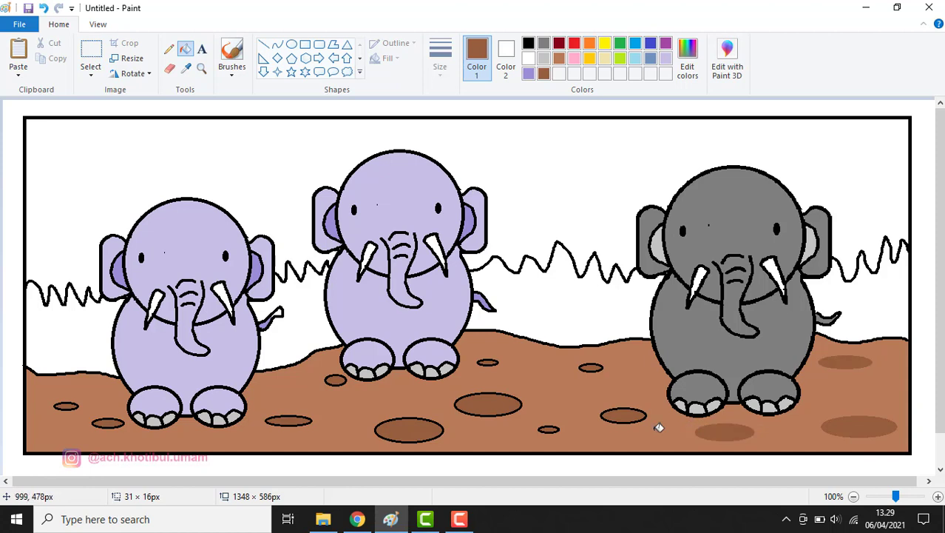
pyautogui.click(605, 415)
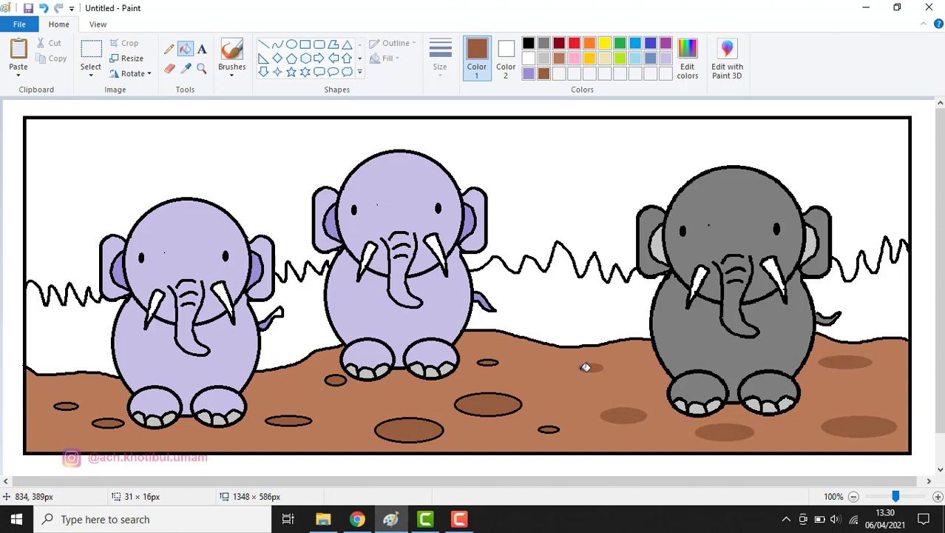
pyautogui.click(585, 367)
pyautogui.click(544, 425)
pyautogui.click(463, 407)
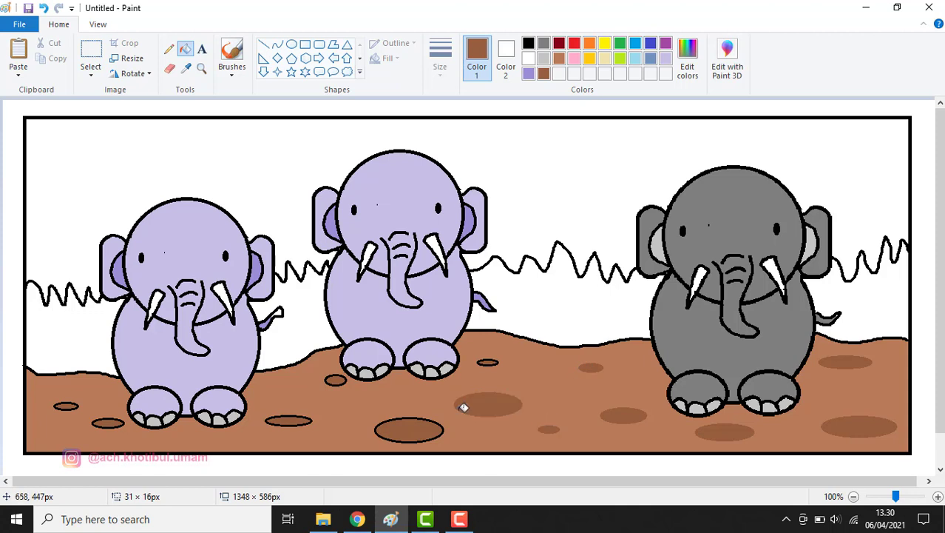
pyautogui.click(481, 363)
pyautogui.click(378, 429)
pyautogui.hotkey('ctrl', 'z')
pyautogui.click(379, 429)
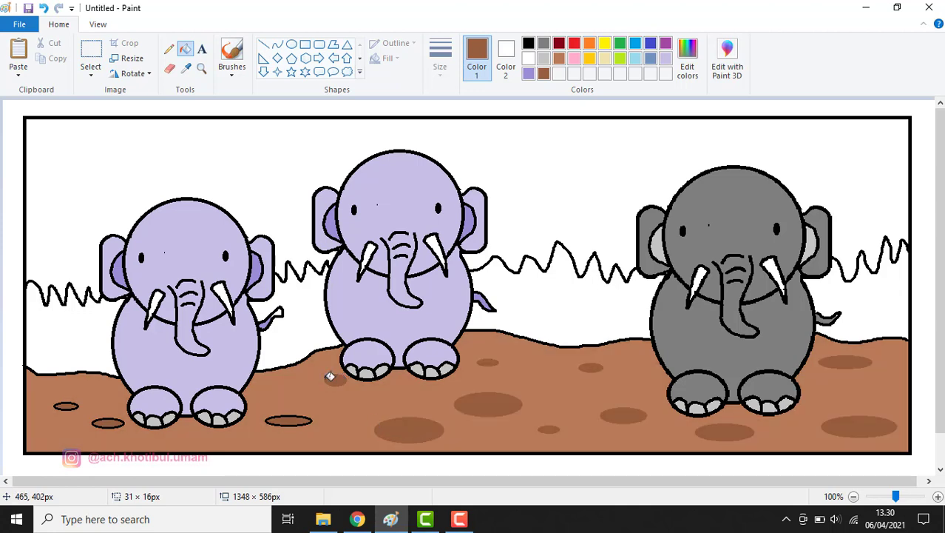
pyautogui.click(270, 415)
pyautogui.click(96, 421)
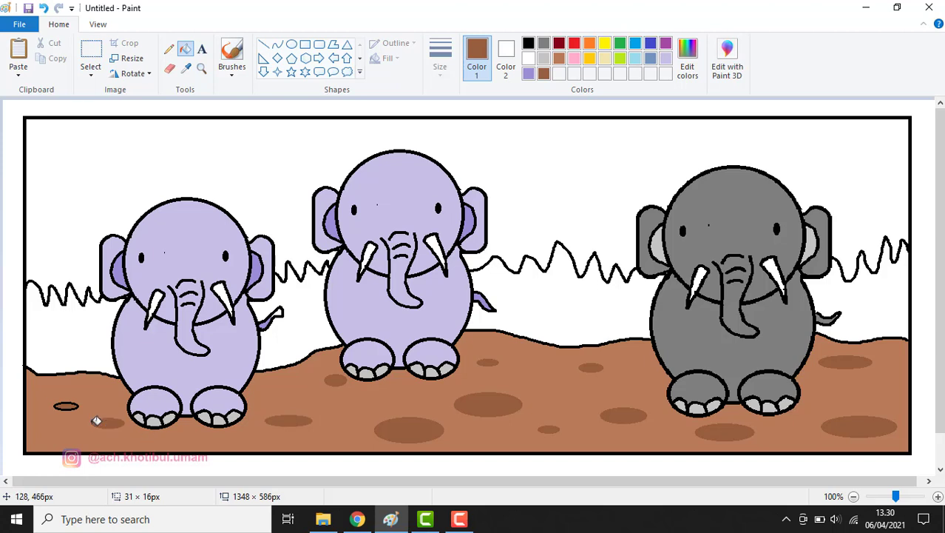
pyautogui.click(61, 405)
# Fill the four grass areas between the zigzag outline and the ground with green.
pyautogui.click(620, 43)
pyautogui.click(548, 295)
pyautogui.click(303, 293)
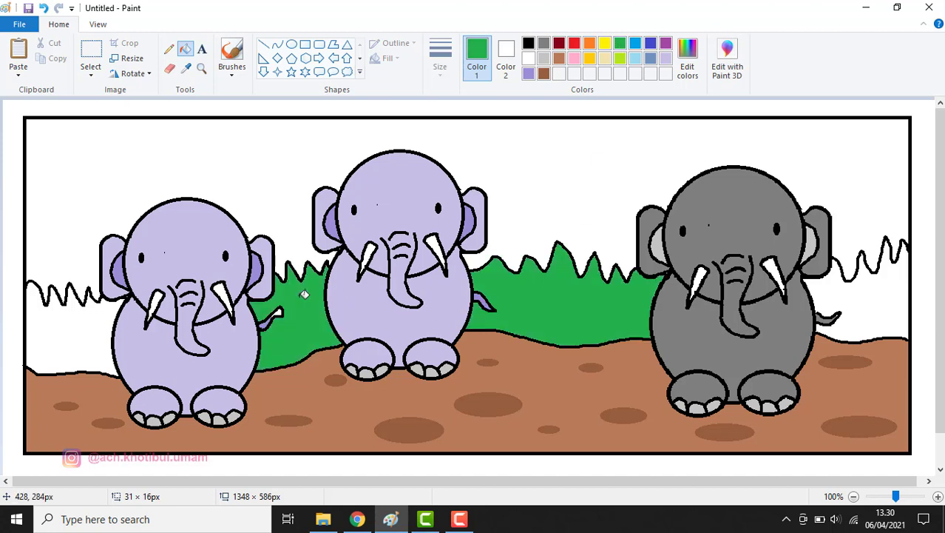
pyautogui.click(103, 312)
pyautogui.click(874, 315)
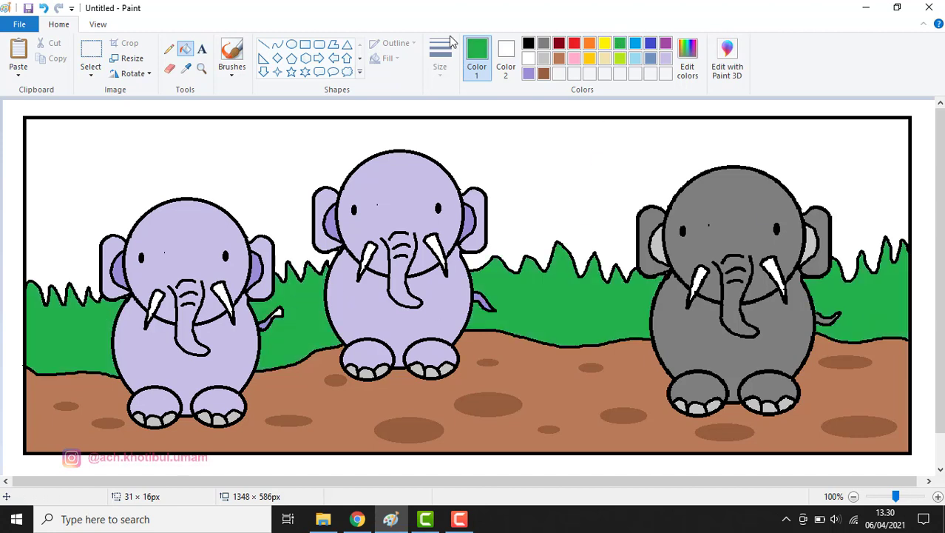
# Draw a second black zigzag grass outline with the Pencil above the green grass, across all gaps between the elephants and the frame.
pyautogui.click(168, 49)
pyautogui.click(528, 44)
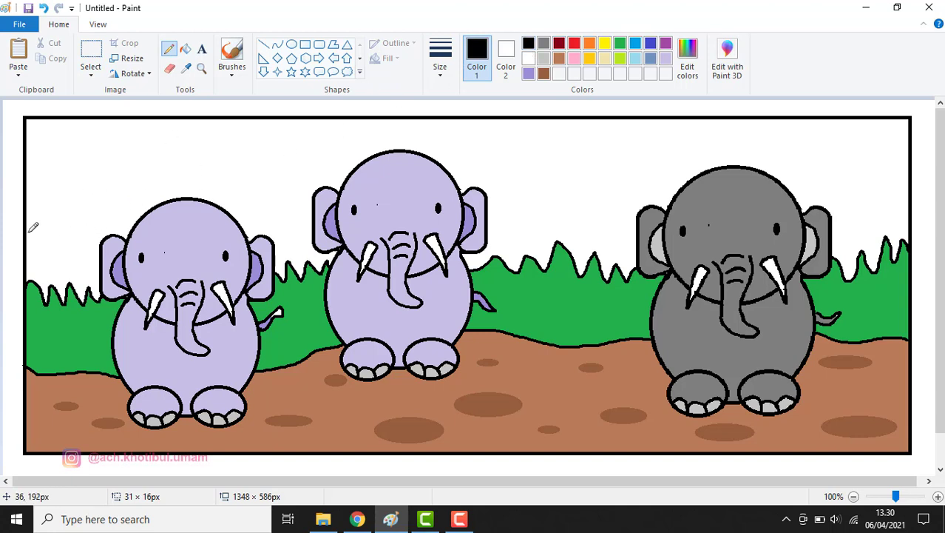
pyautogui.moveTo(28, 241)
pyautogui.mouseDown()
pyautogui.moveTo(55, 258)
pyautogui.moveTo(72, 244)
pyautogui.moveTo(100, 261)
pyautogui.mouseUp()
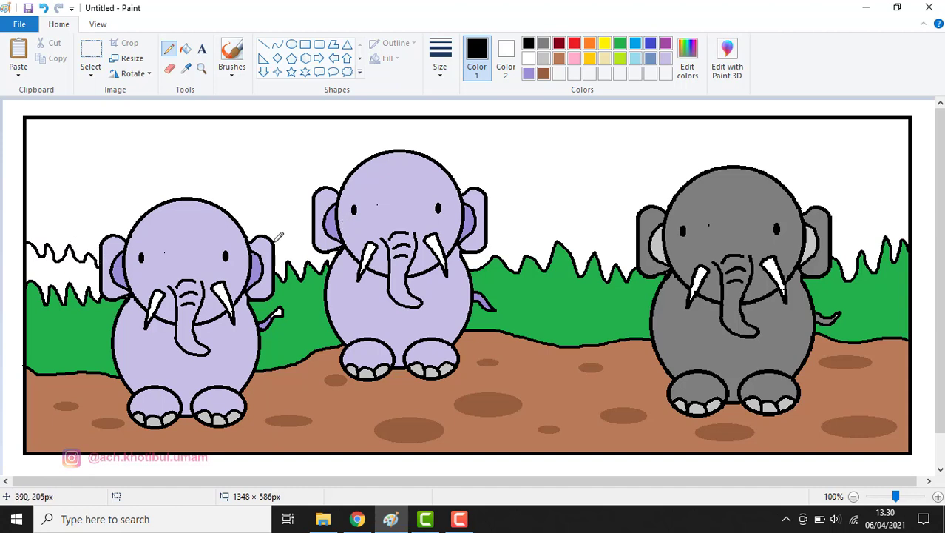
pyautogui.moveTo(278, 241); pyautogui.dragTo(311, 245)
pyautogui.moveTo(486, 230)
pyautogui.mouseDown()
pyautogui.moveTo(520, 221)
pyautogui.moveTo(542, 232)
pyautogui.moveTo(561, 221)
pyautogui.moveTo(576, 233)
pyautogui.moveTo(588, 225)
pyautogui.moveTo(593, 239)
pyautogui.moveTo(633, 233)
pyautogui.mouseUp()
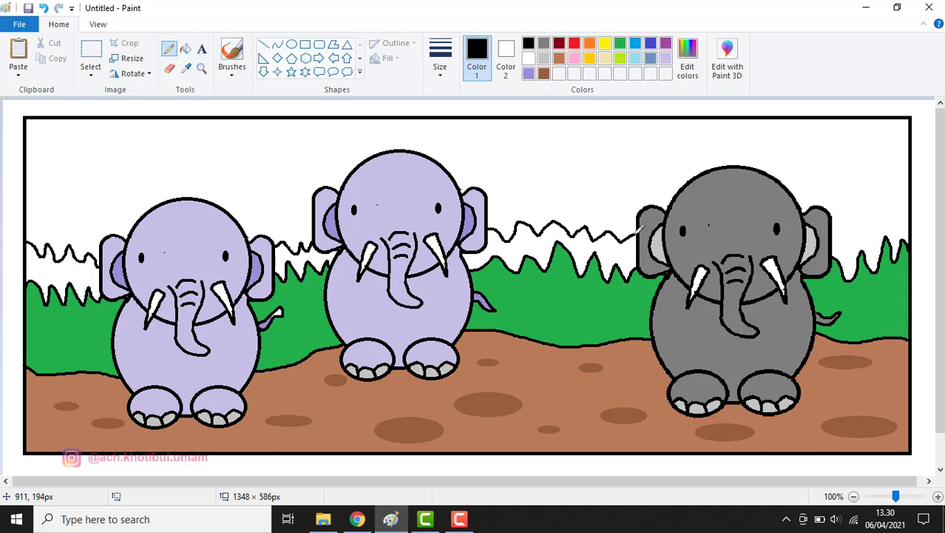
pyautogui.moveTo(834, 227)
pyautogui.mouseDown()
pyautogui.moveTo(863, 219)
pyautogui.moveTo(869, 228)
pyautogui.moveTo(901, 212)
pyautogui.mouseUp()
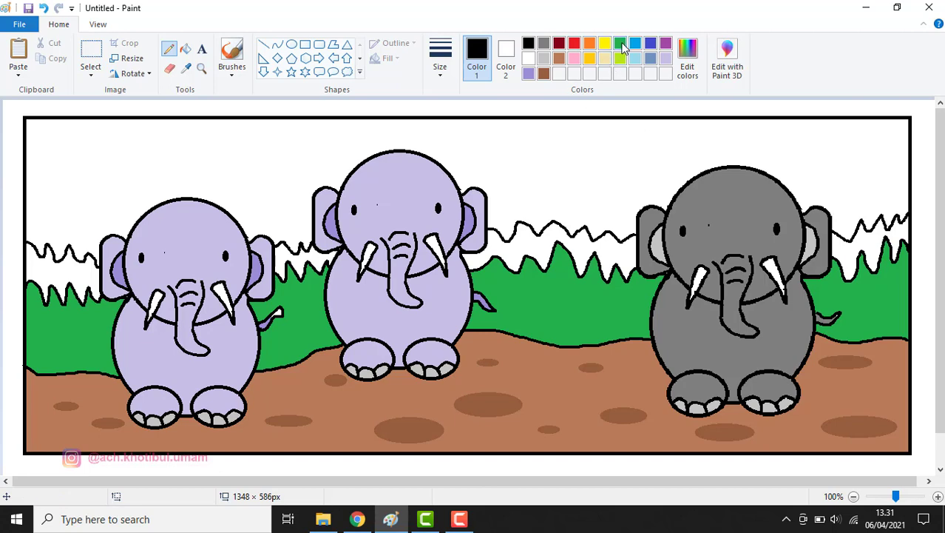
# Fill the four rear grass strips with dark green (red 0, green 128, blue 0) and the sky with light blue.
pyautogui.click(687, 55)
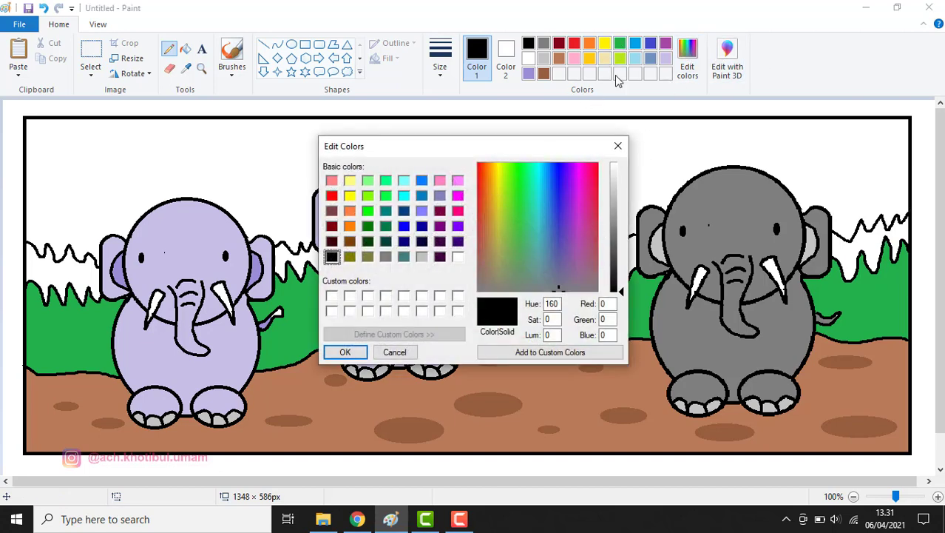
pyautogui.click(368, 225)
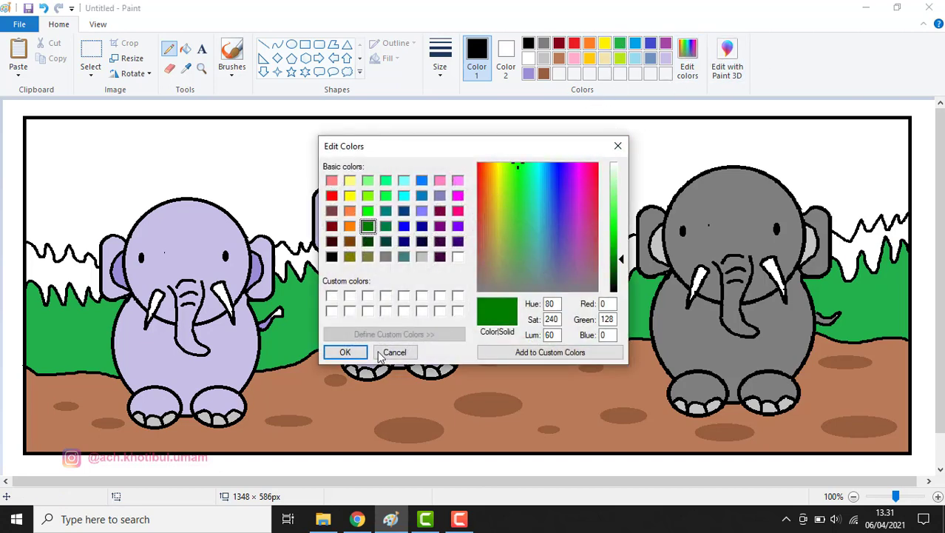
pyautogui.click(346, 352)
pyautogui.click(185, 49)
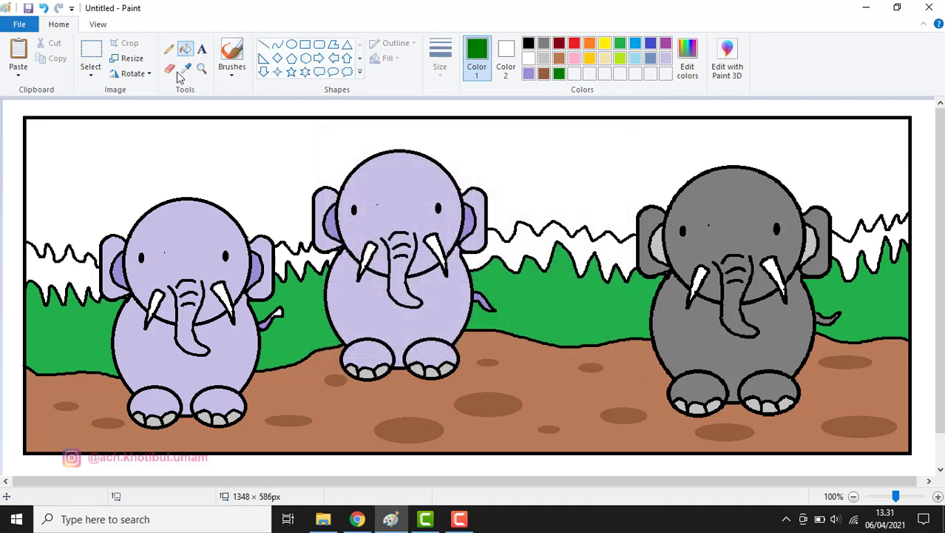
pyautogui.click(74, 263)
pyautogui.click(278, 261)
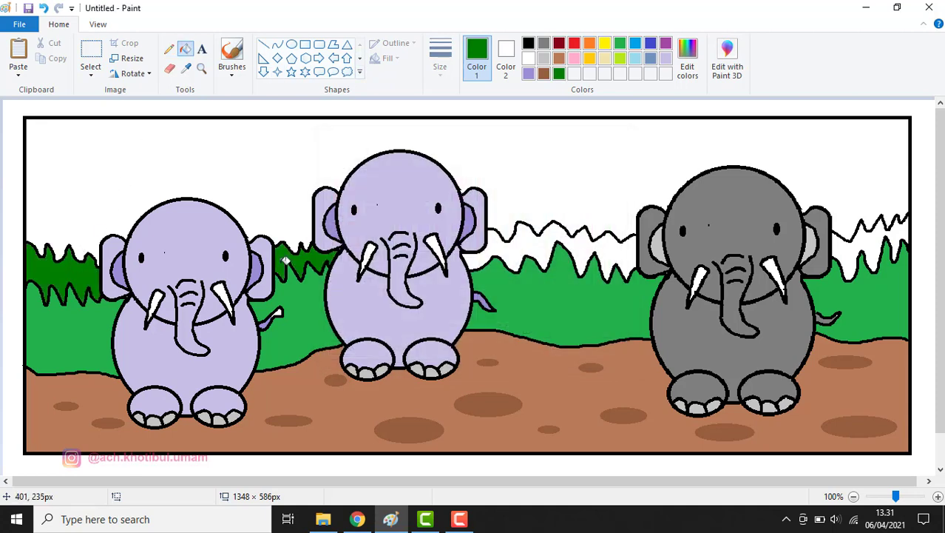
pyautogui.click(555, 241)
pyautogui.click(851, 248)
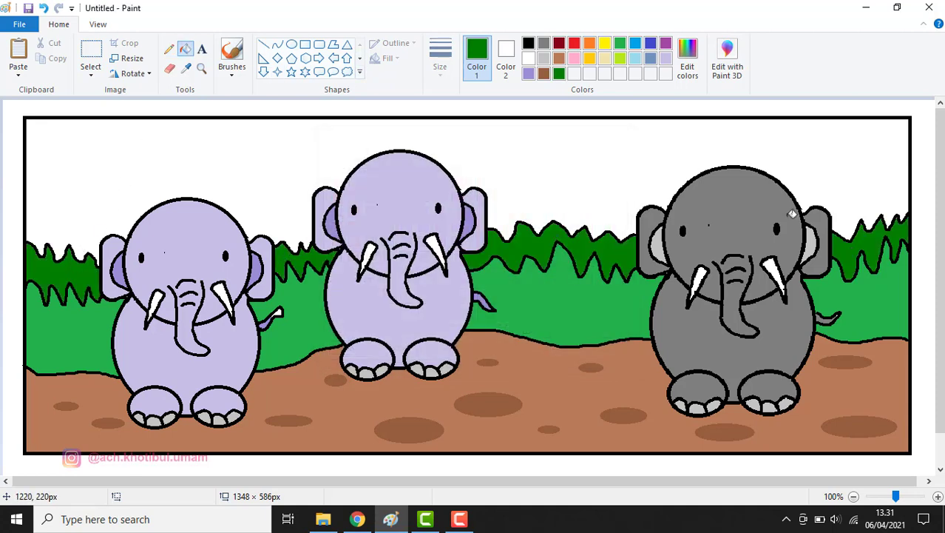
pyautogui.click(640, 59)
pyautogui.click(604, 146)
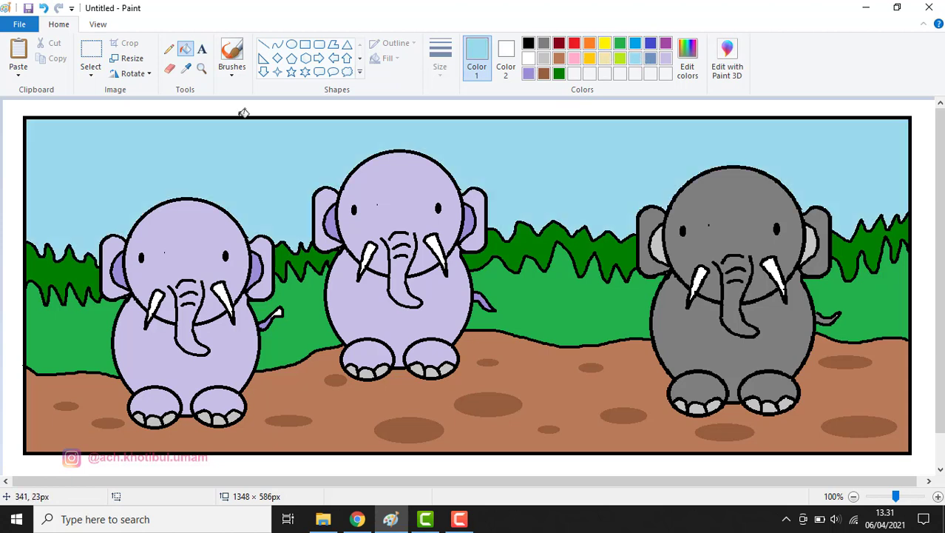